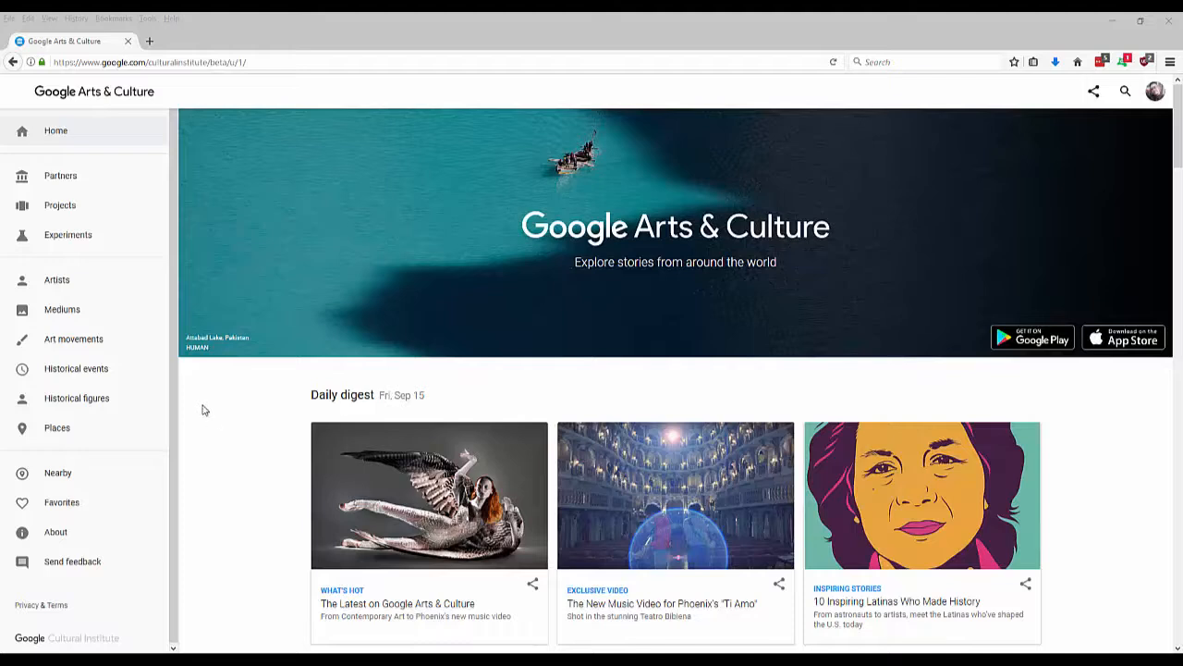
Search Google Arts & Culture for "portraits".
click(1125, 91)
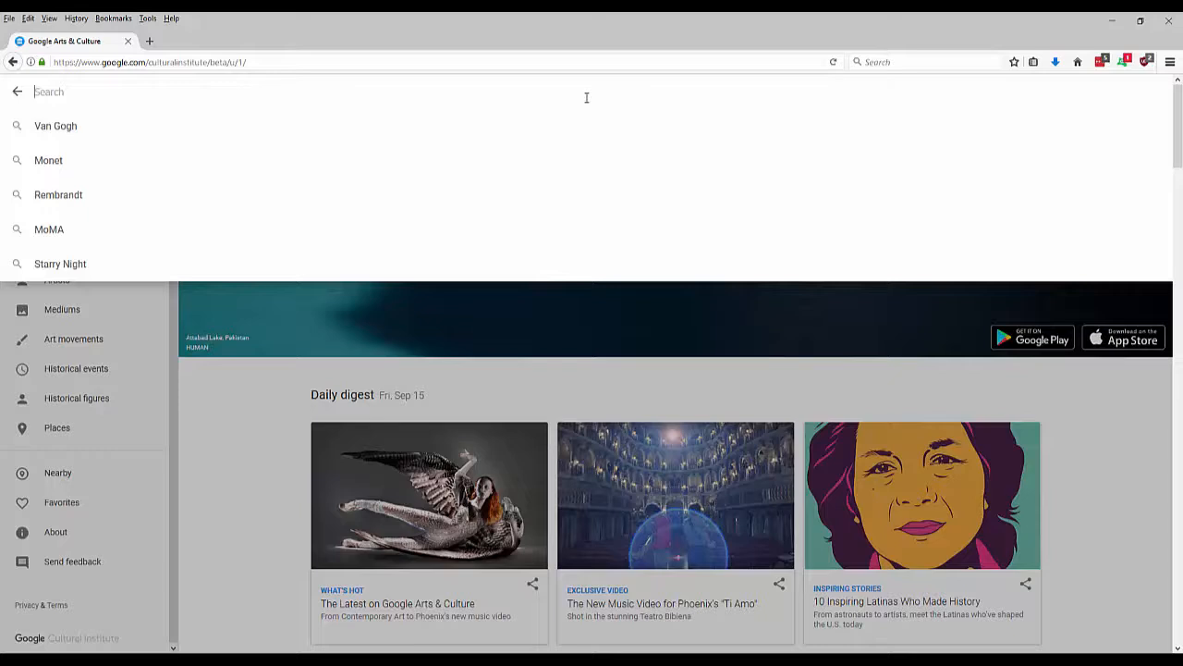
text(portraits)
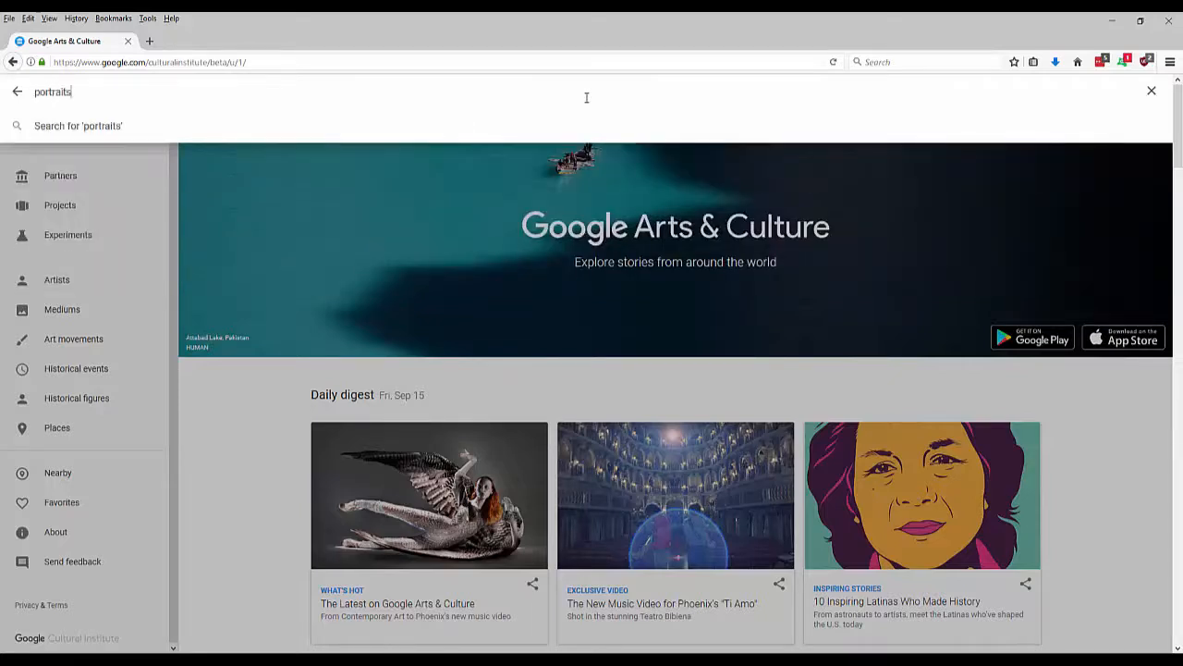
key(Return)
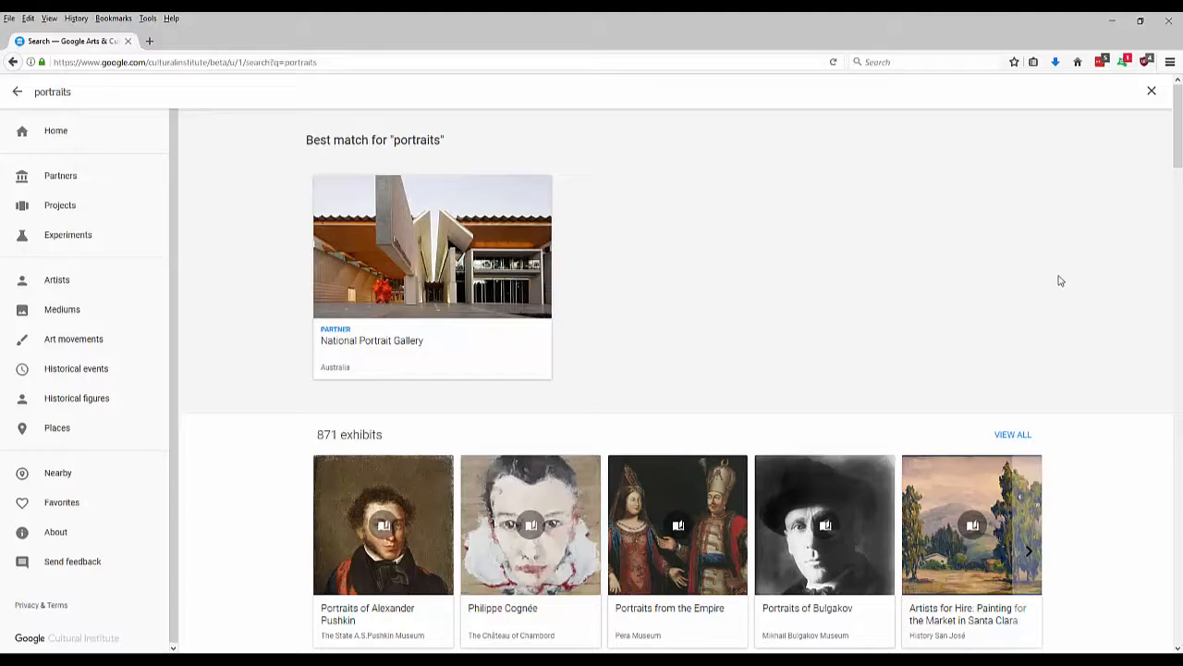
Open the artist page for Albrecht Dürer from the related entries in the search results.
scroll(1082, 287, down, 1)
scroll(1084, 290, down, 8)
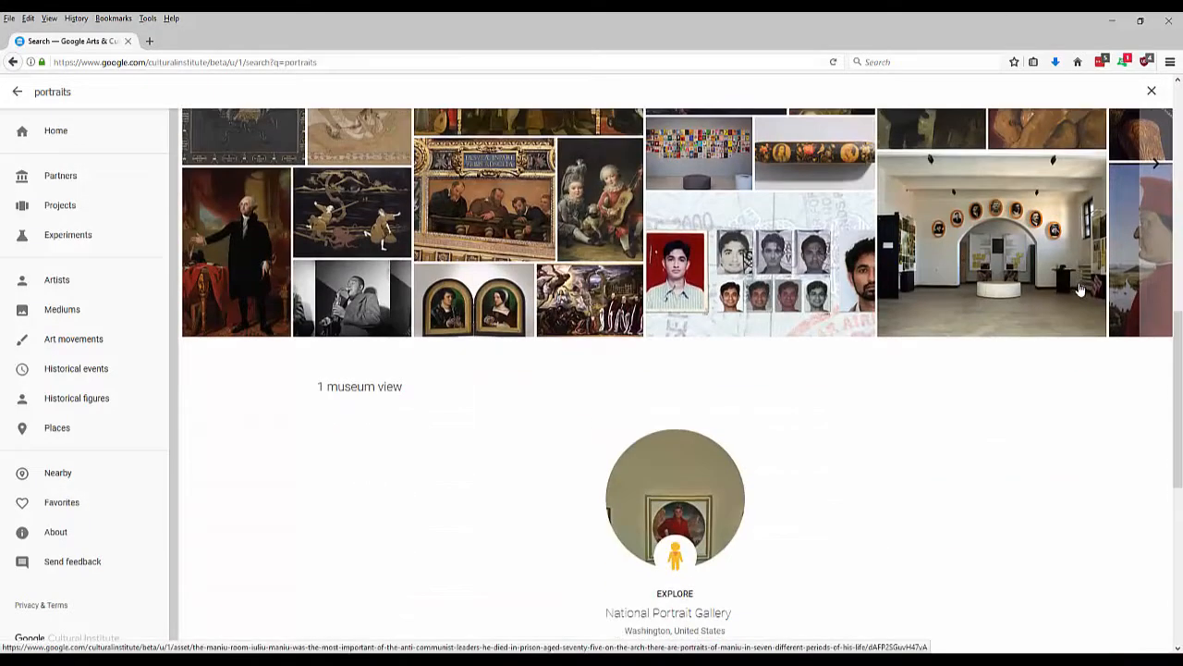
scroll(1081, 287, down, 4)
scroll(1100, 282, down, 2)
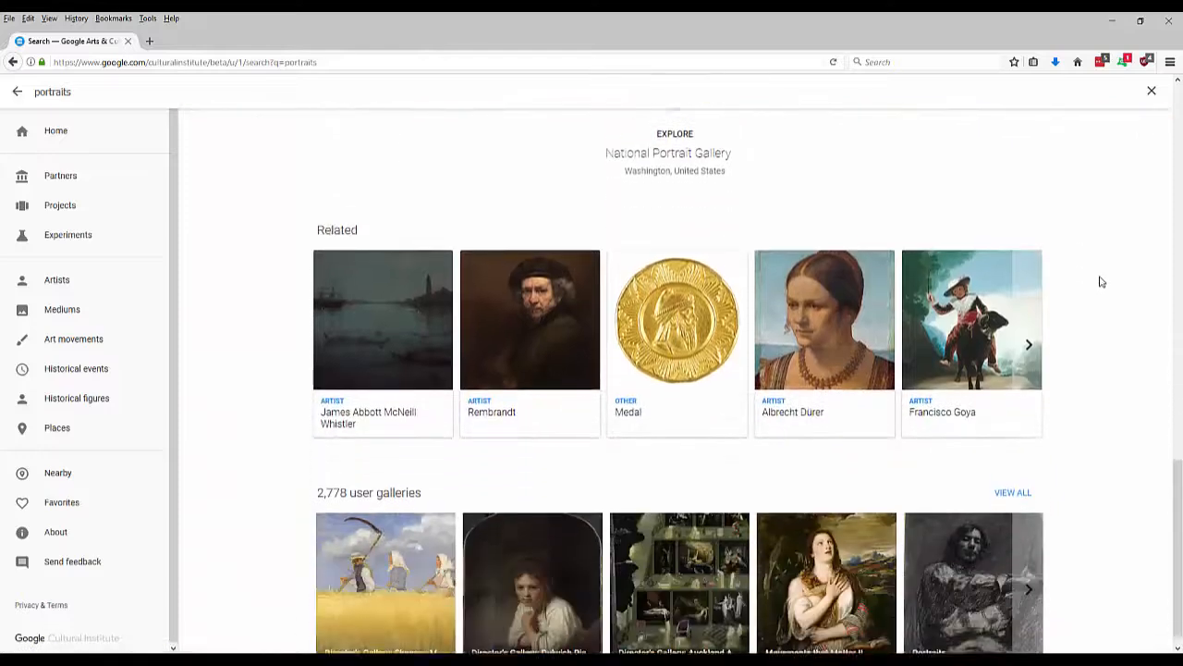
click(823, 330)
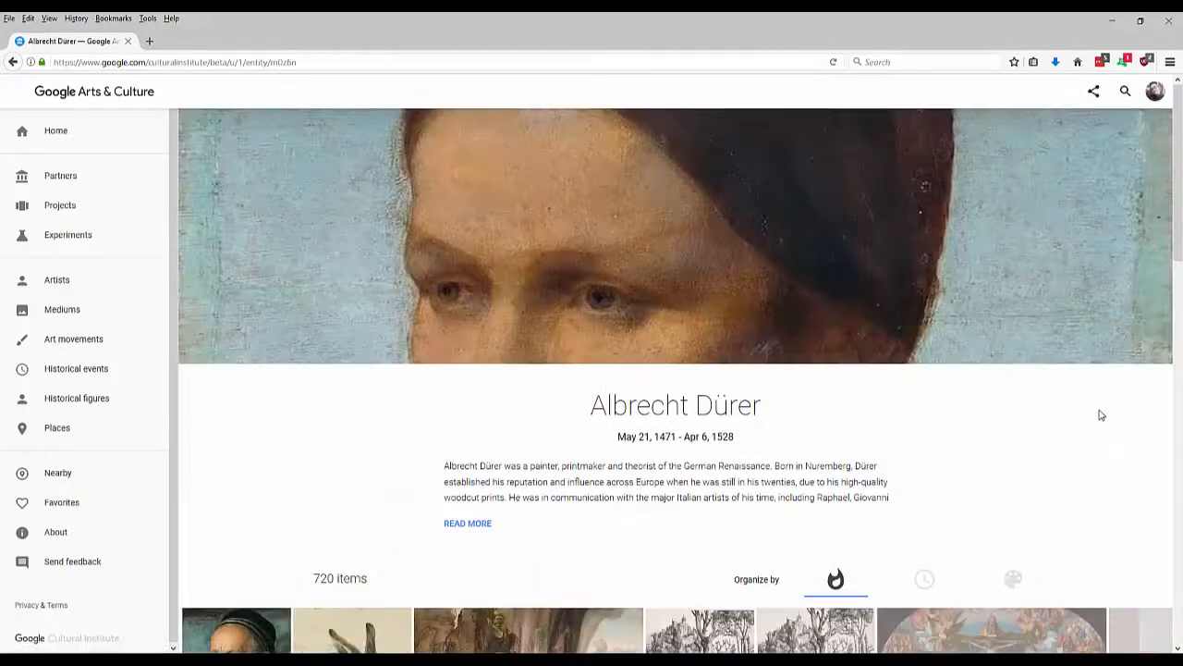
Open the Adam and Eve engraving from the items on Dürer's artist page.
scroll(1102, 412, down, 1)
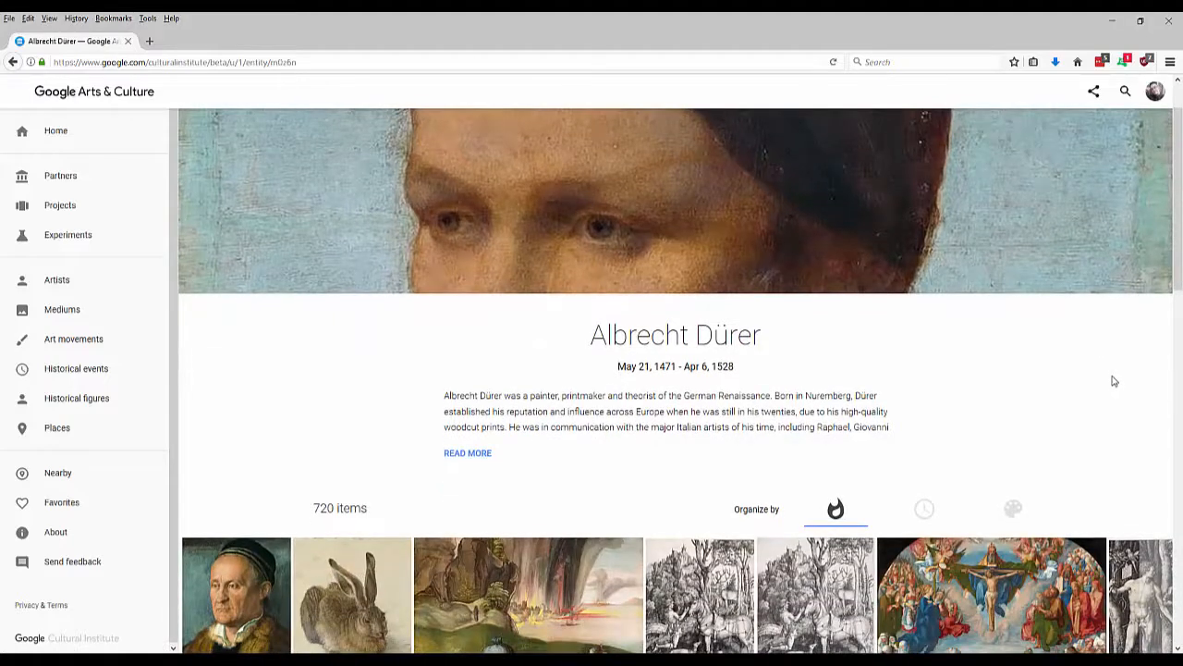
scroll(1111, 378, down, 2)
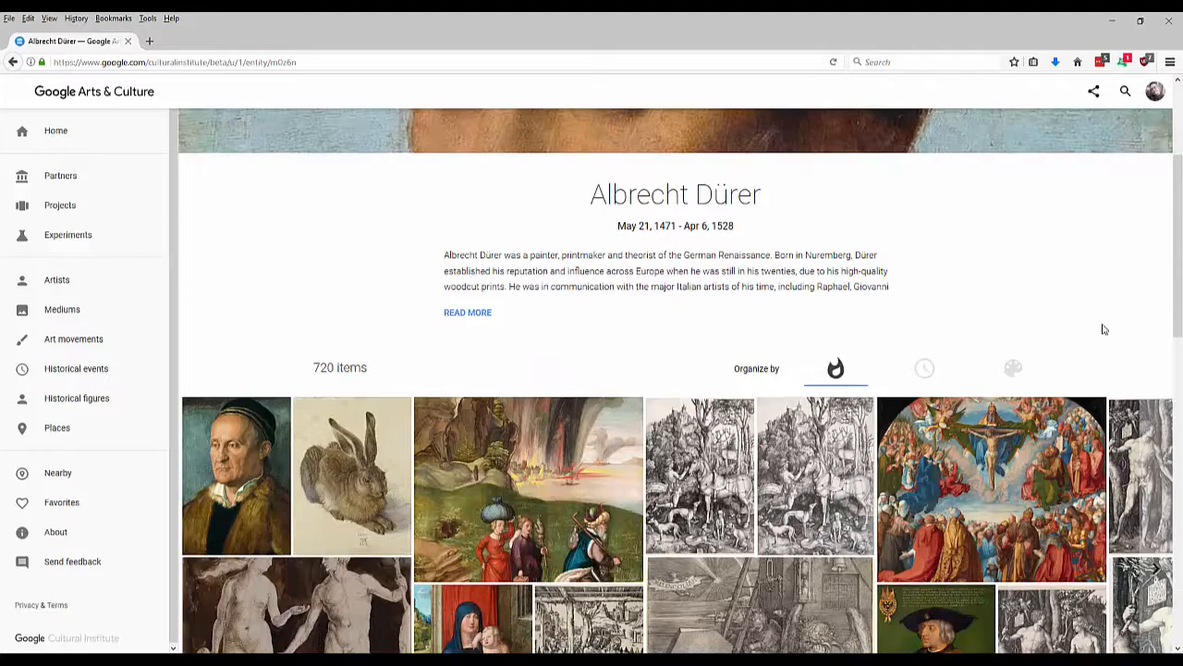
scroll(1102, 329, down, 2)
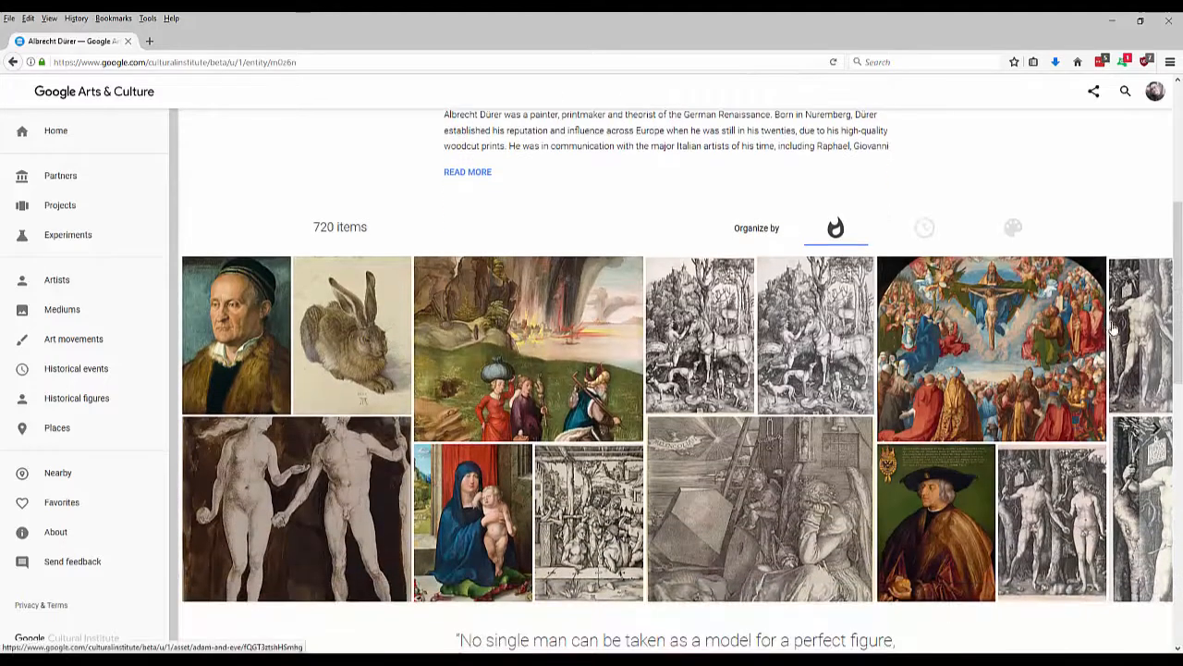
click(1132, 335)
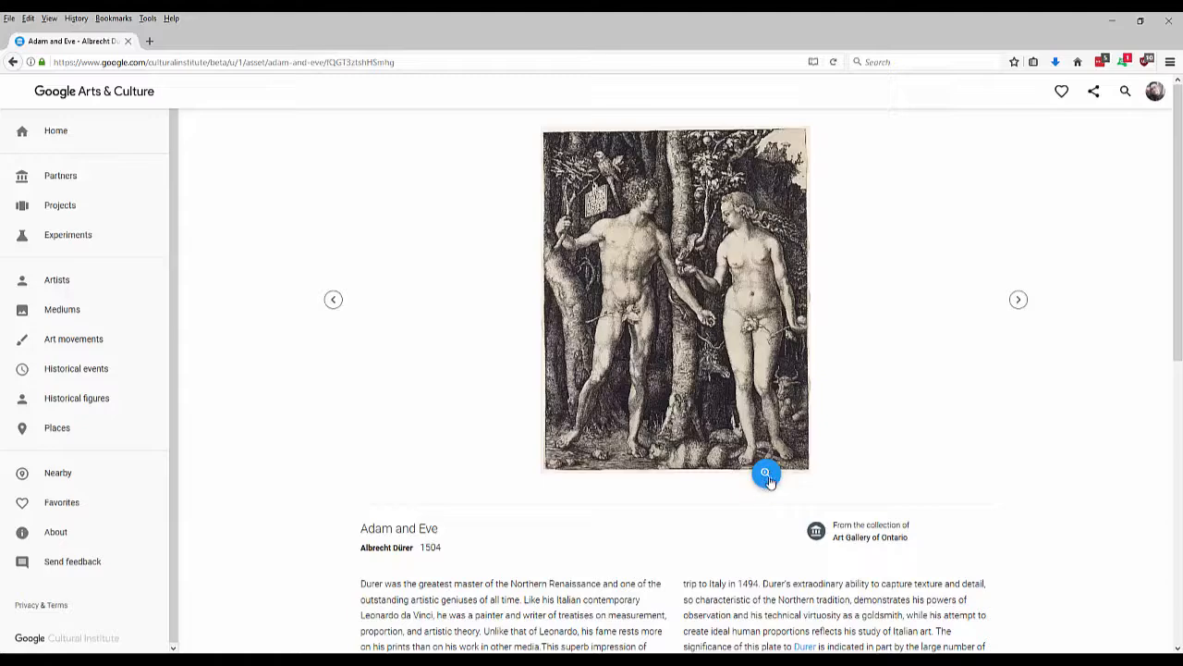
Enlarge Adam and Eve slightly in the zoom view and capture a screenshot area of about 678x875 pixels around the whole engraving.
click(778, 440)
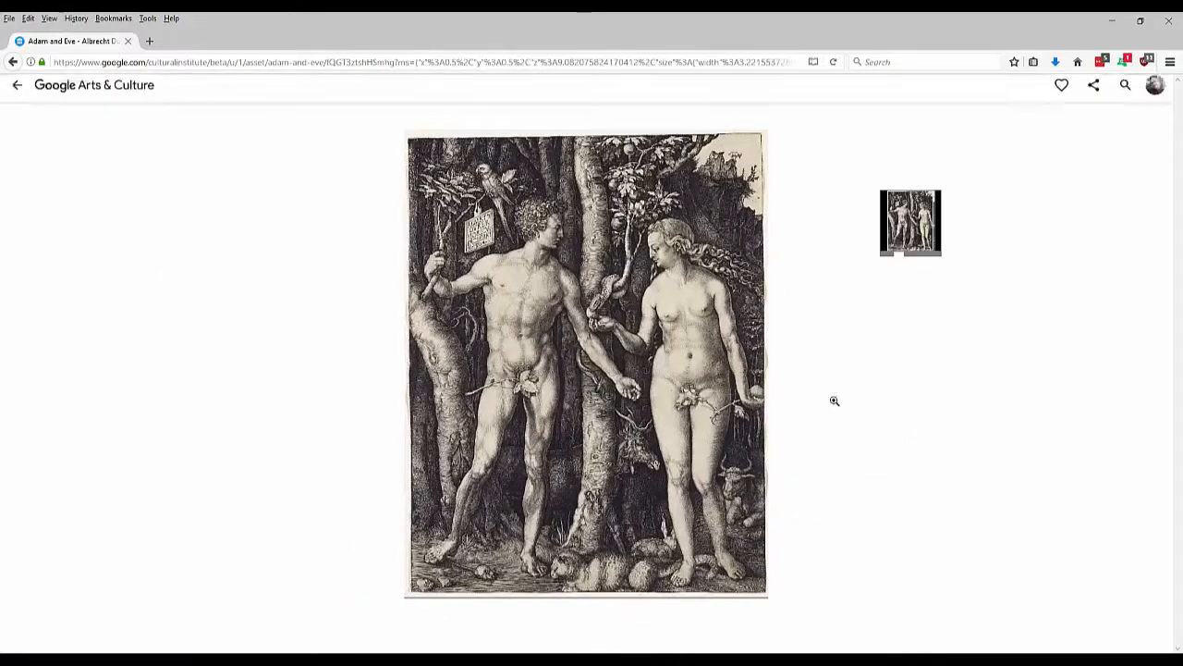
mouse_move(896, 263)
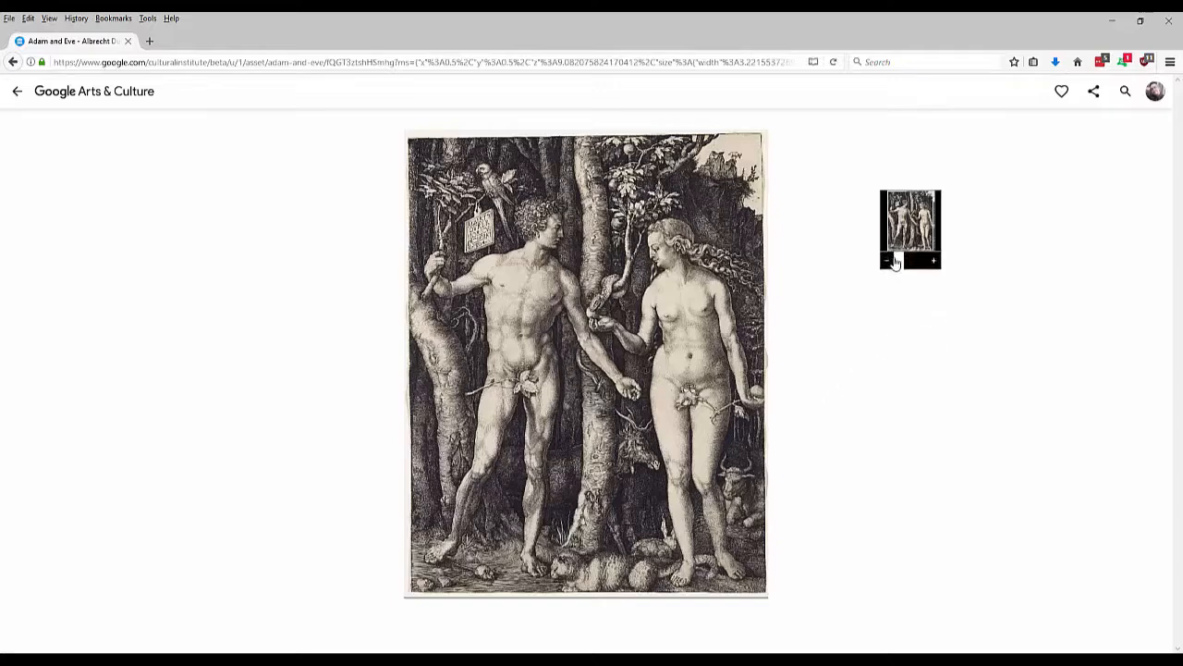
drag(896, 263, 898, 263)
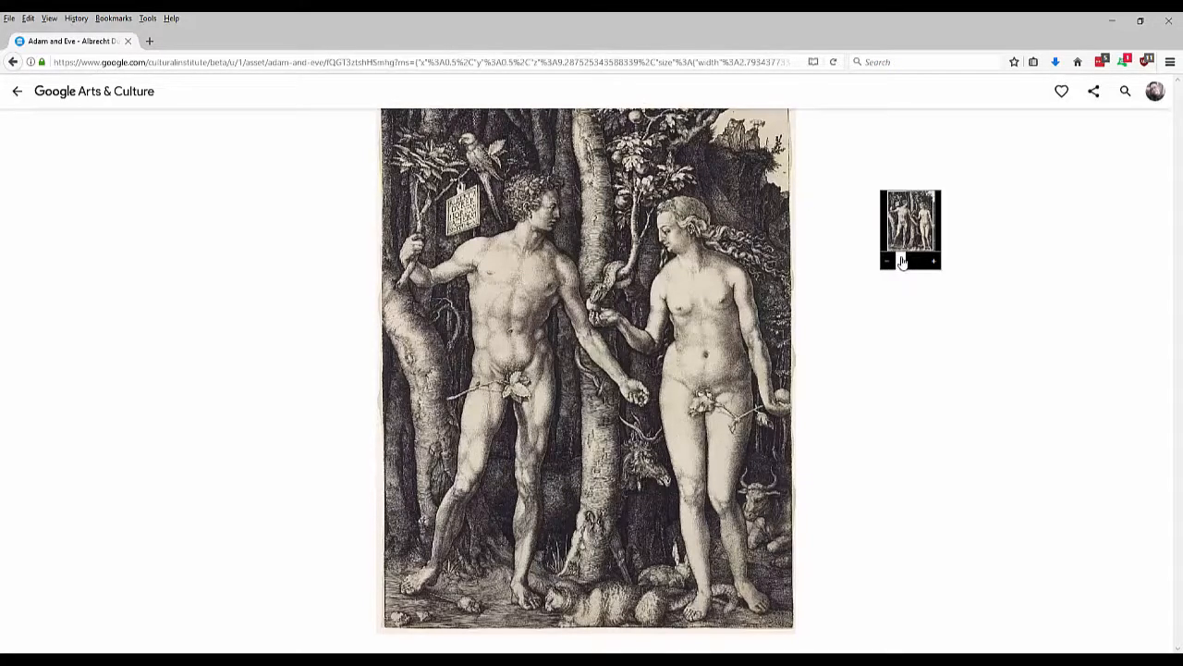
key(Print)
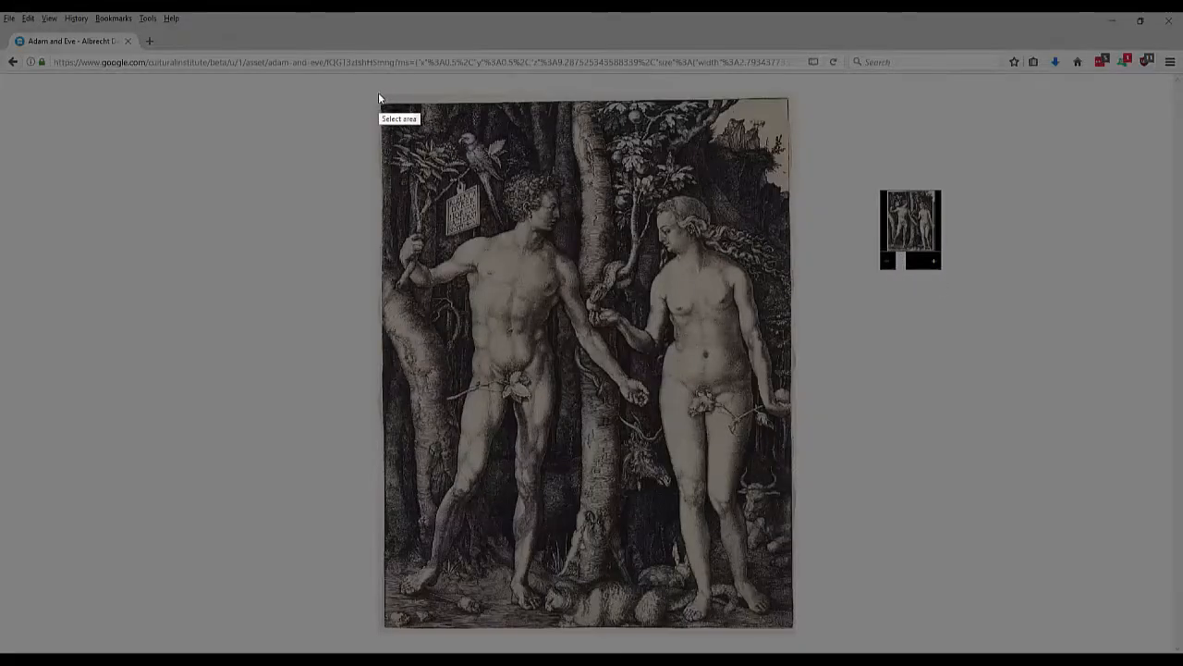
mouse_move(378, 93)
mouse_down()
mouse_move(579, 277)
mouse_move(679, 524)
mouse_move(799, 635)
mouse_up()
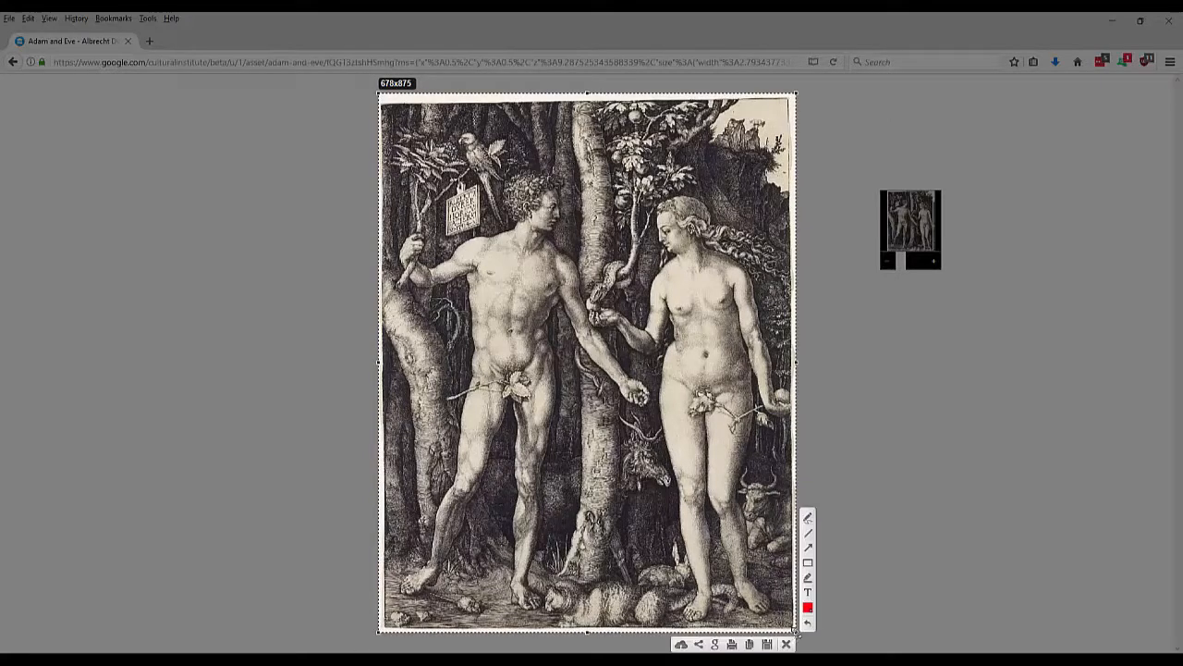
Save the screenshot as a PNG named "adam and eve" in the "for class demo" folder.
click(768, 646)
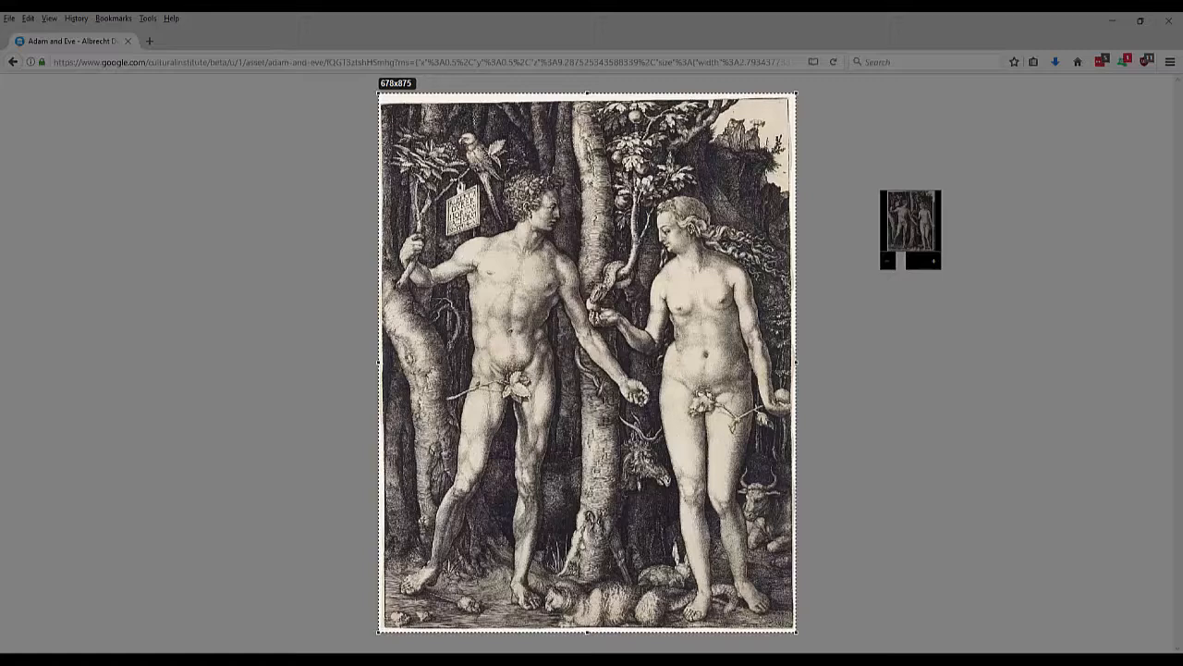
drag(0, 96, 153, 116)
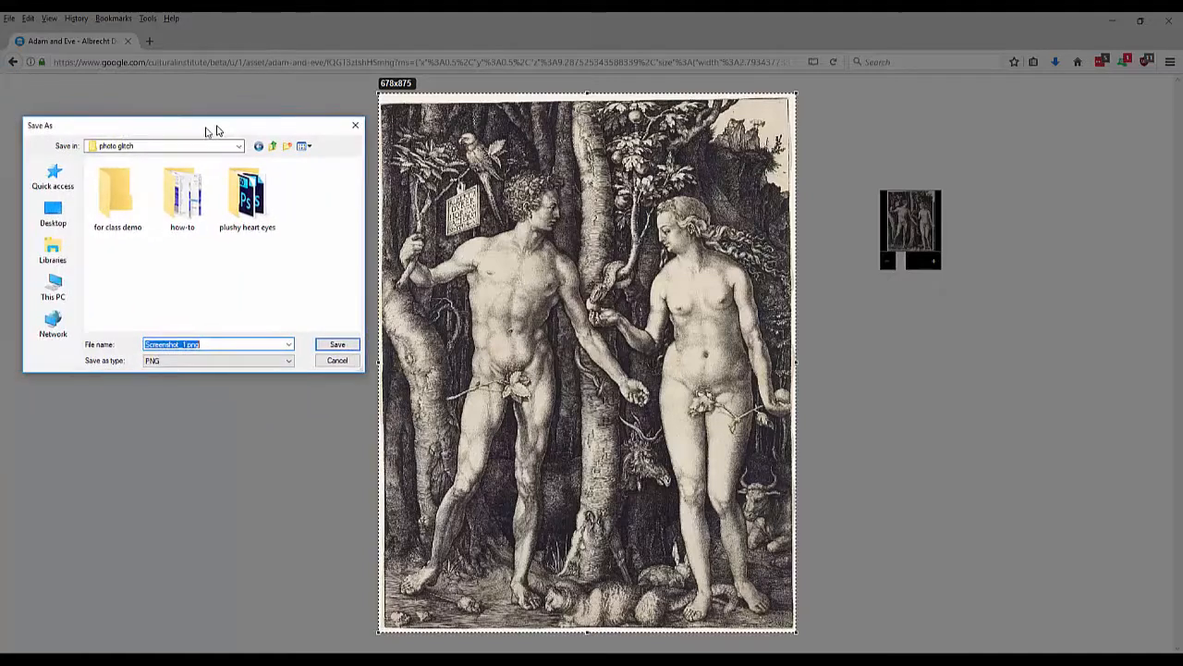
double_click(133, 196)
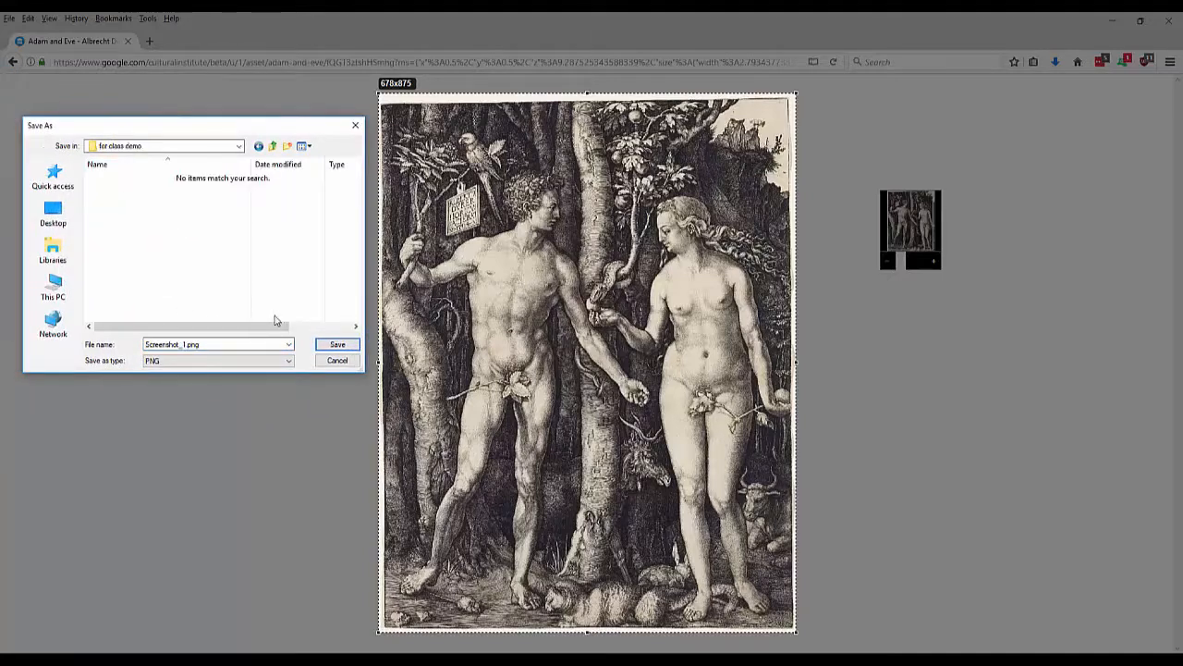
double_click(180, 344)
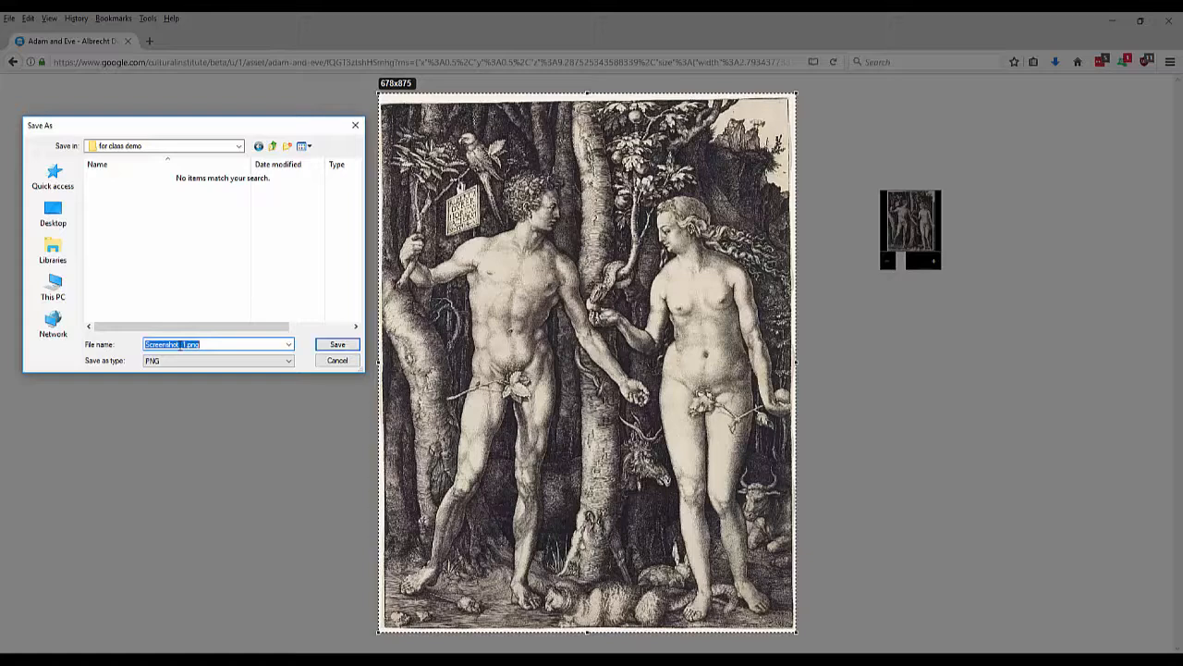
text(adam and eve)
key(Return)
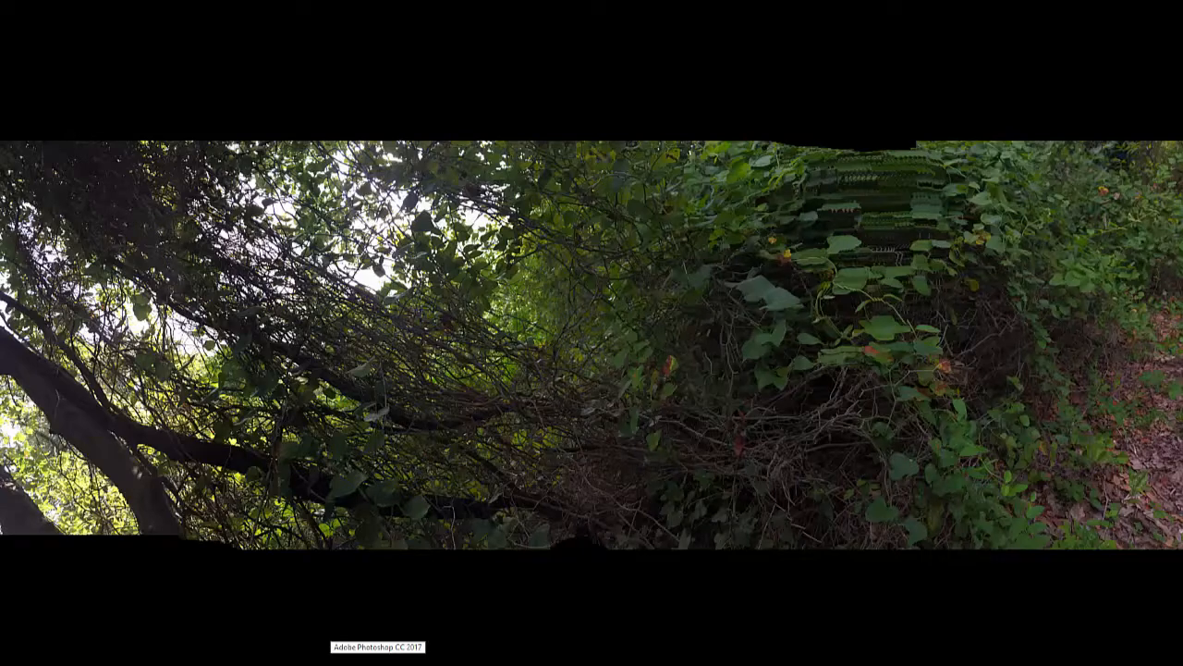
Launch Adobe Photoshop CC 2017, maximize its window and open adam and eve.png from the "for class demo" folder.
click(379, 662)
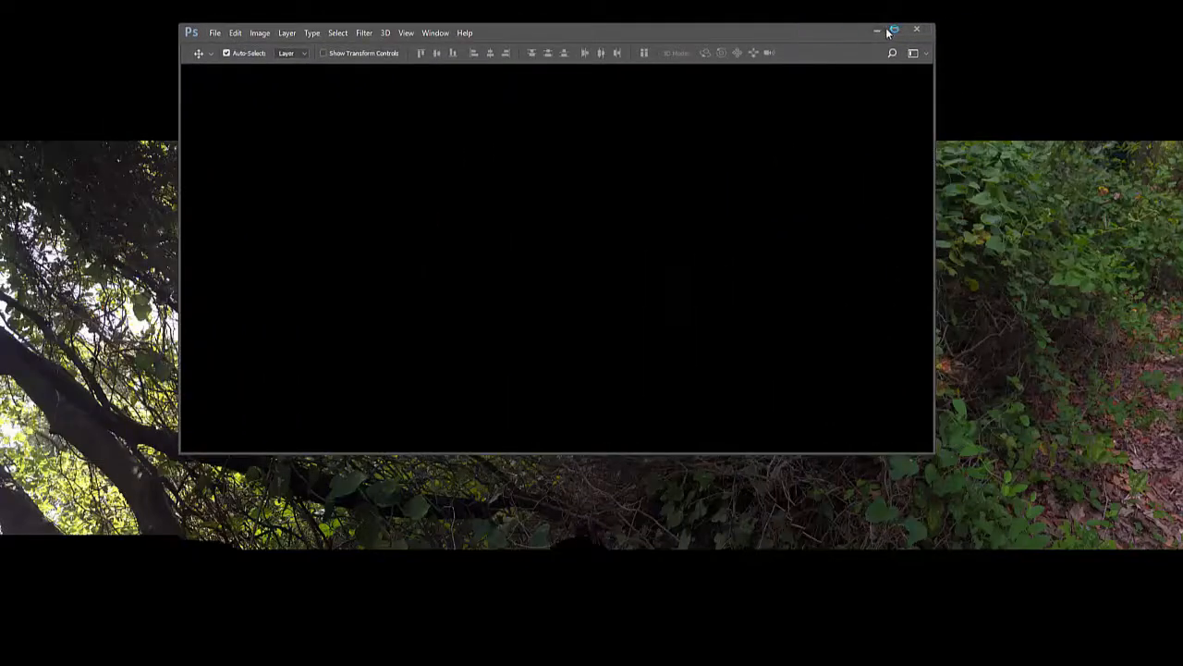
click(899, 26)
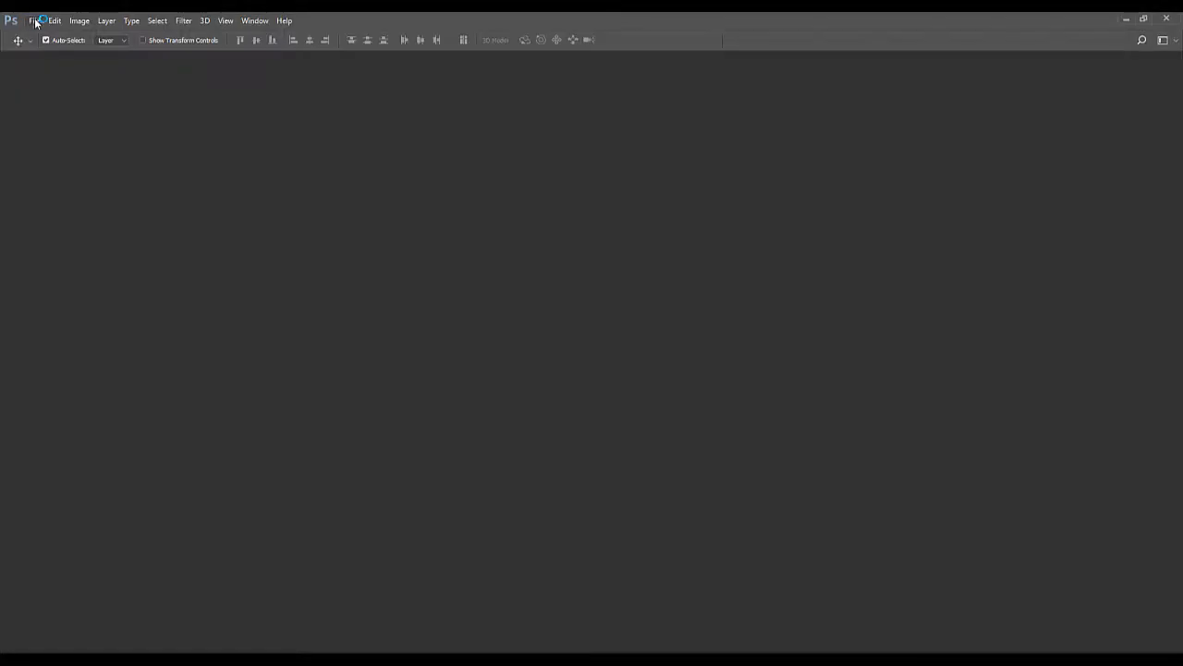
click(34, 20)
click(45, 47)
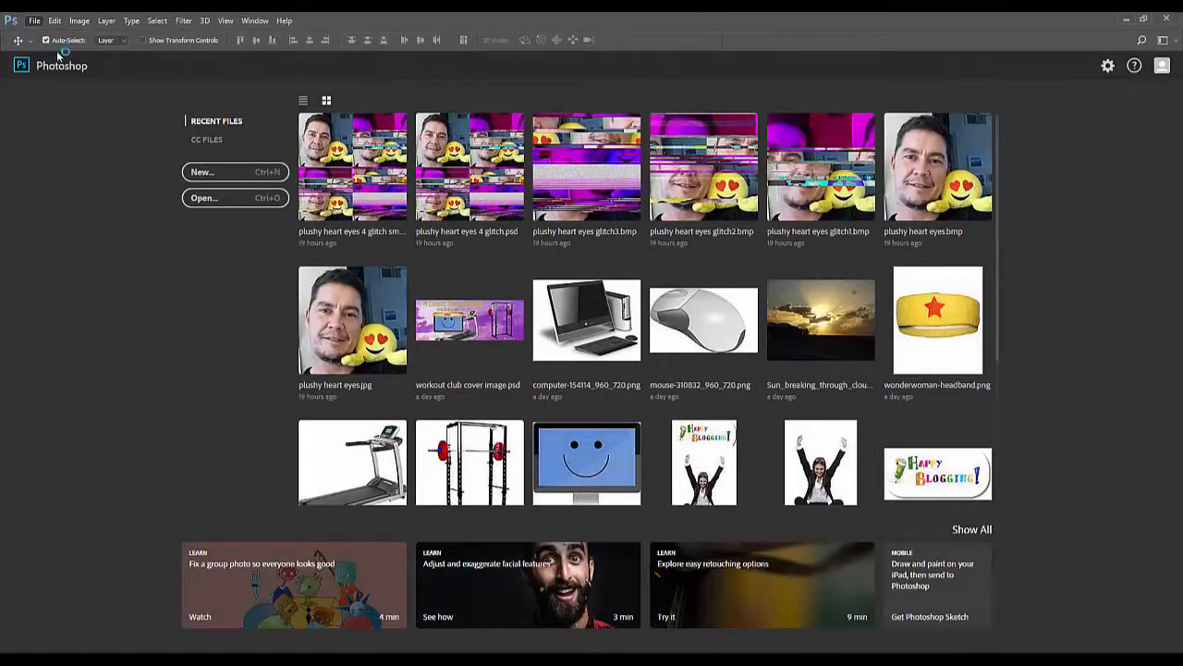
click(198, 198)
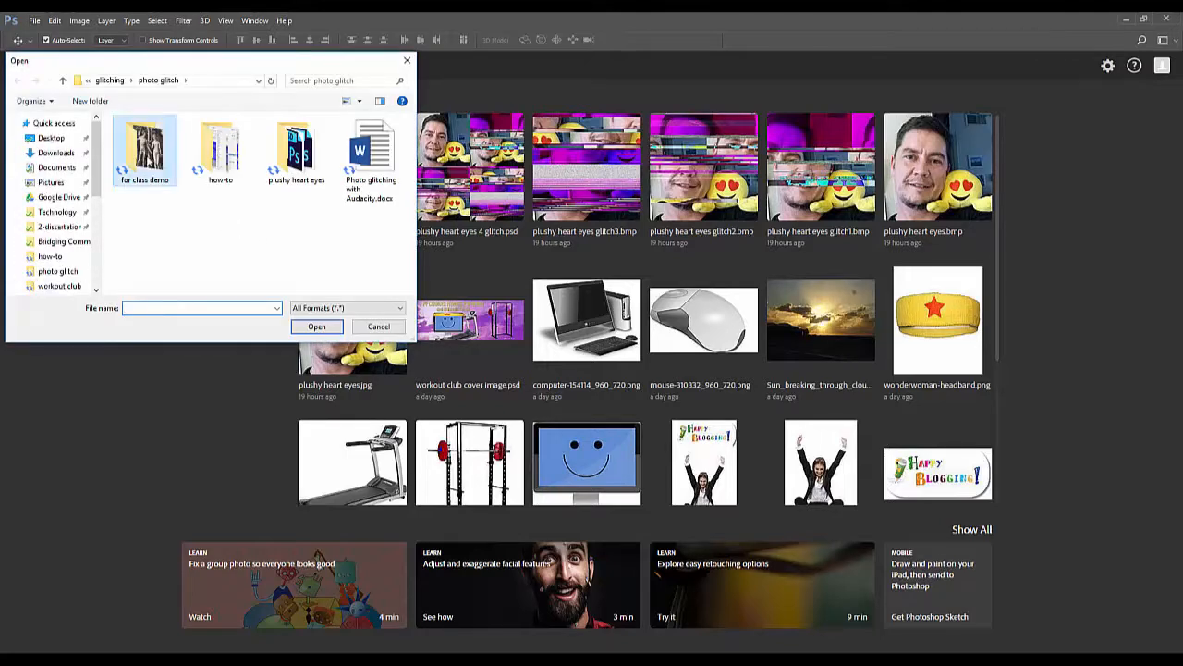
double_click(143, 149)
click(146, 157)
double_click(146, 155)
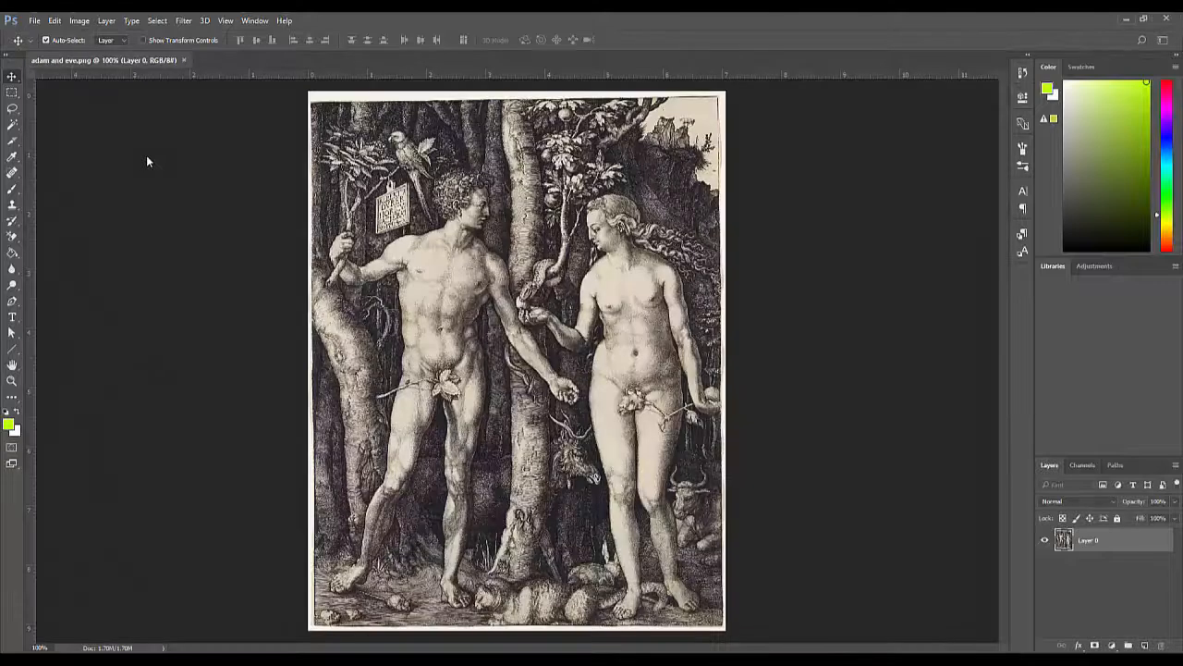
Save the image in BMP format as adam and eve.bmp in the "for class demo" folder and close the document.
click(33, 21)
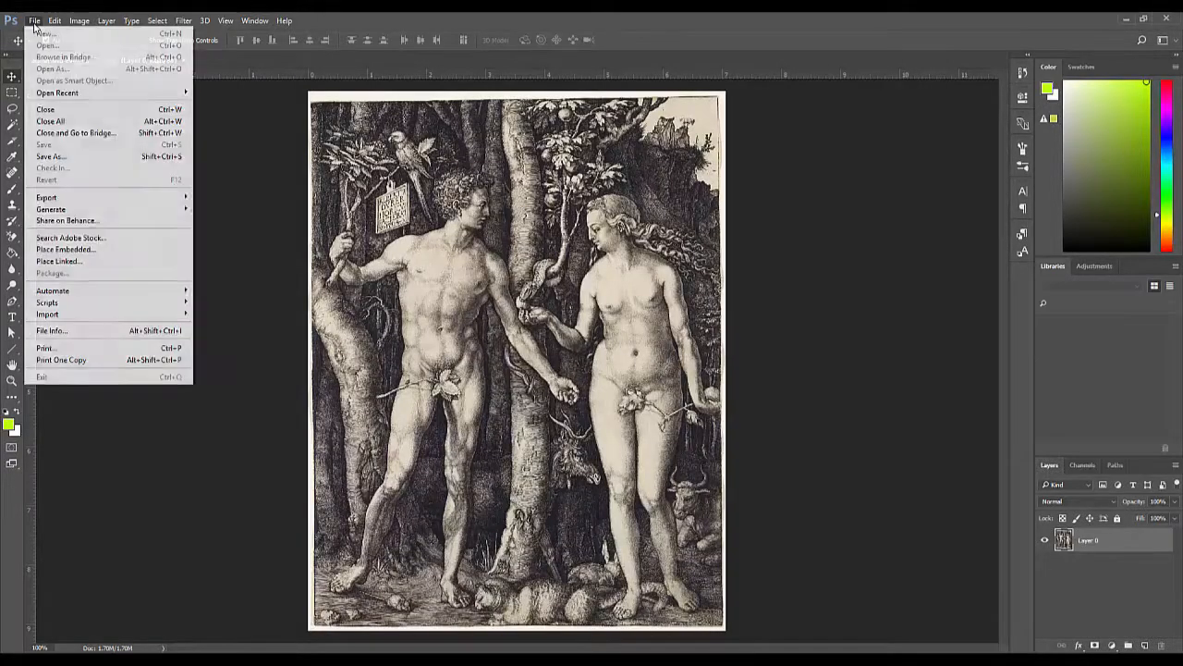
click(67, 156)
scroll(68, 160, down, 1)
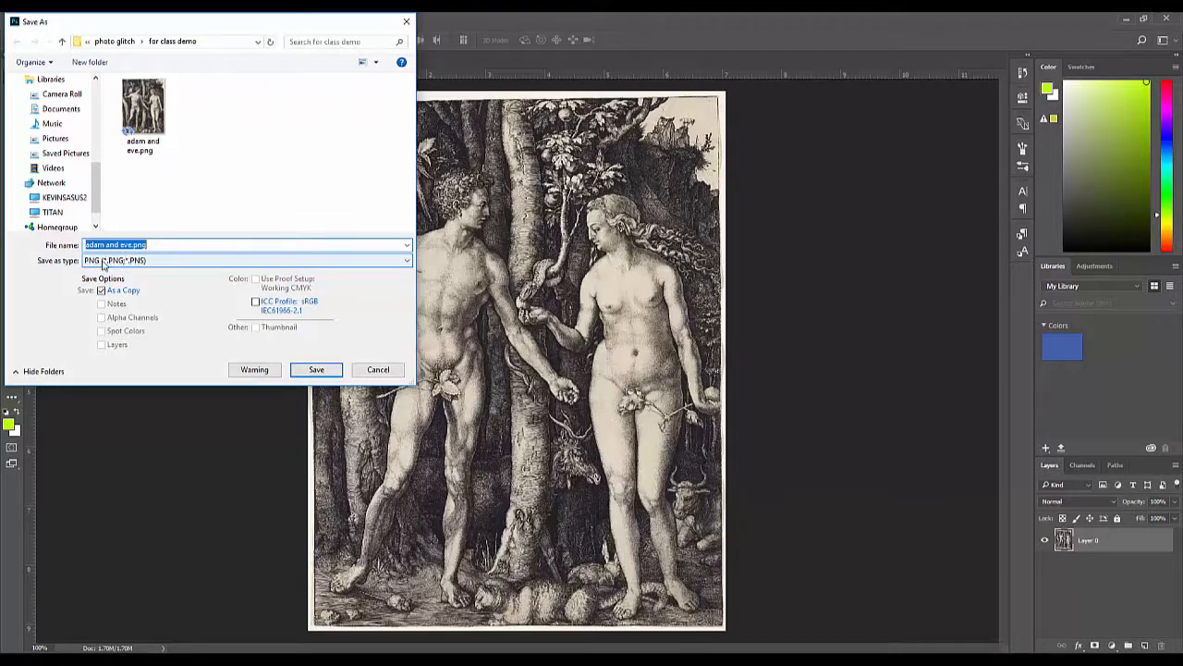
click(154, 262)
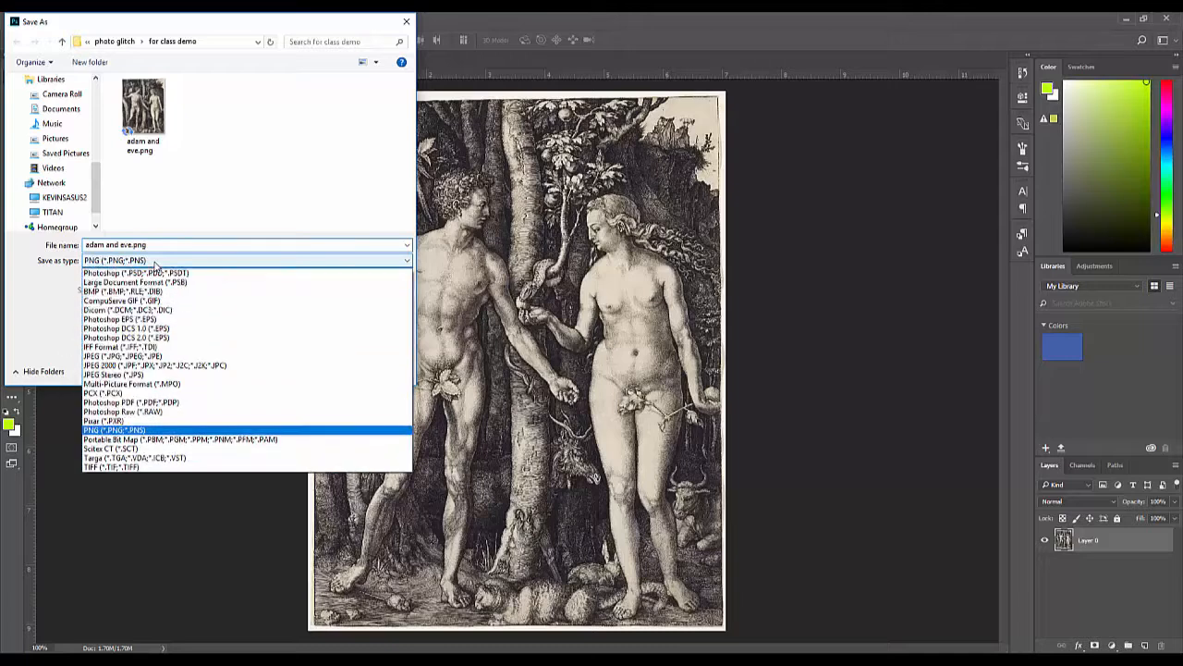
click(117, 291)
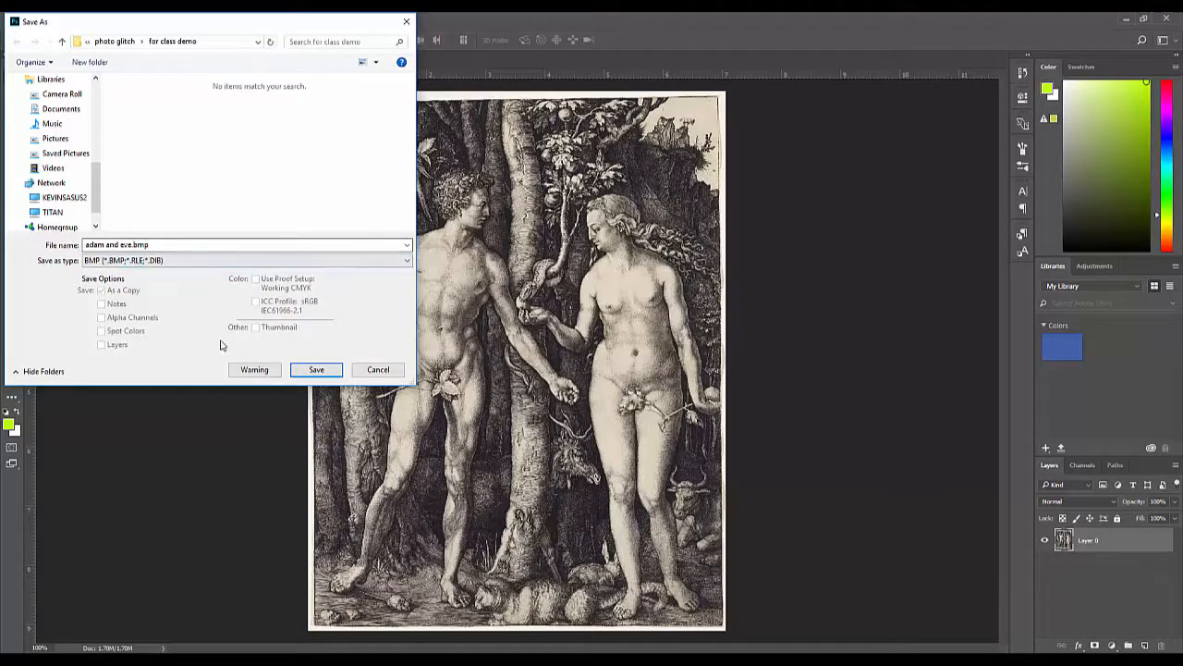
click(315, 370)
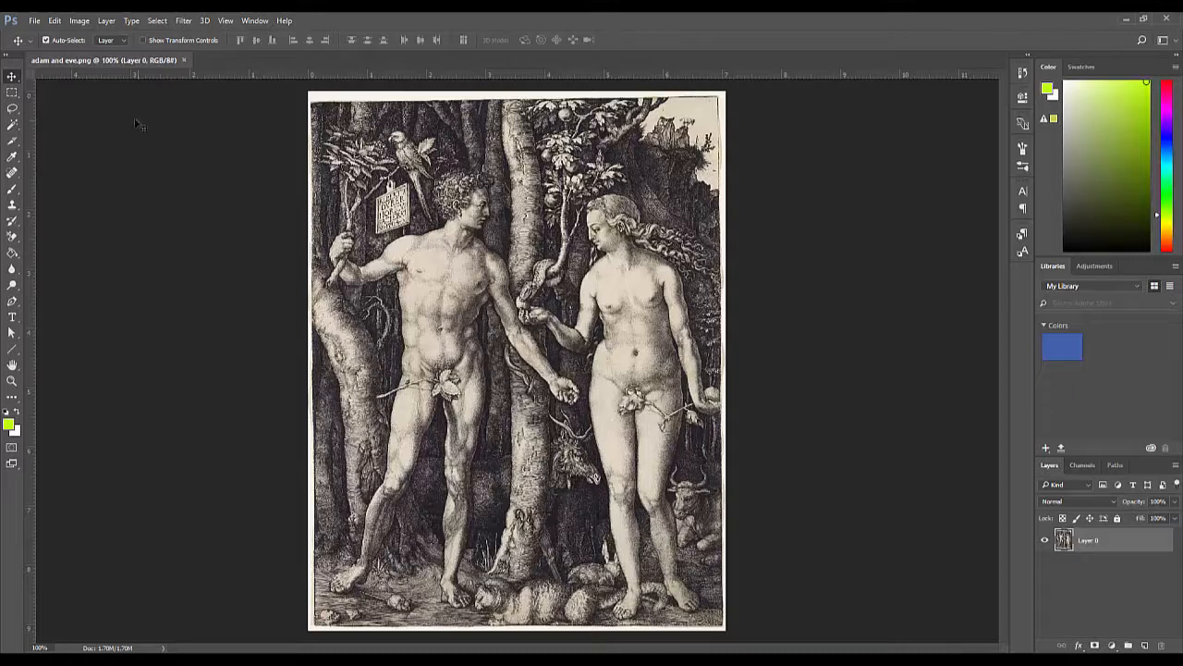
click(183, 59)
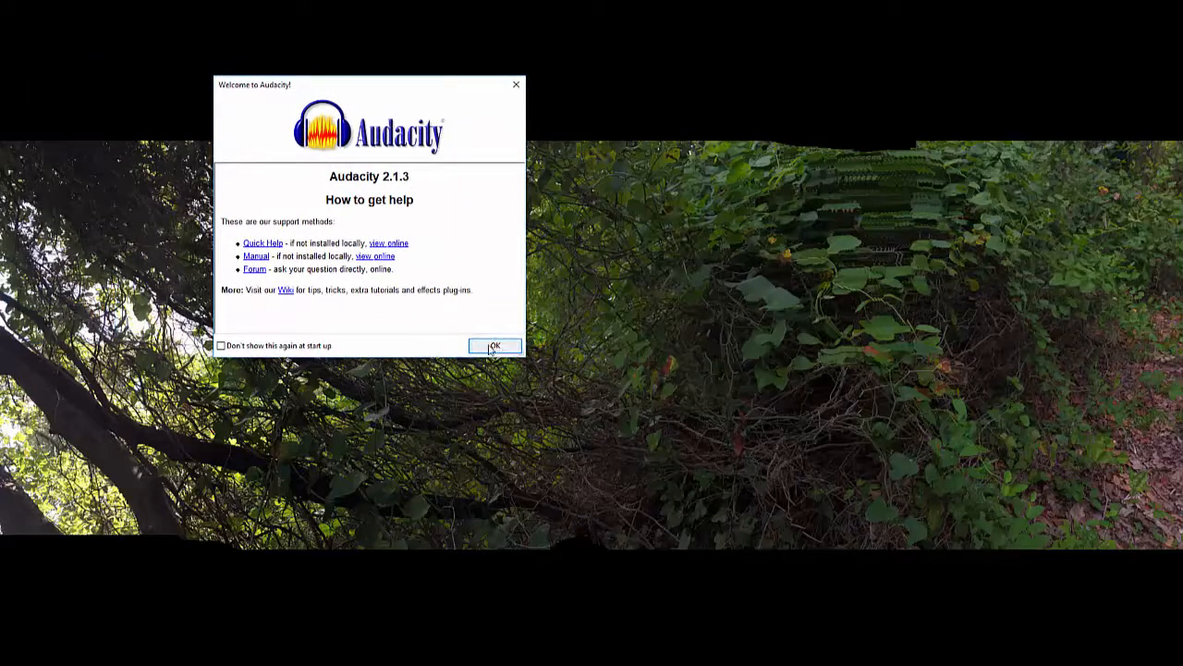
Switch to Audacity, dismiss its welcome dialog and maximize the empty project window.
click(493, 346)
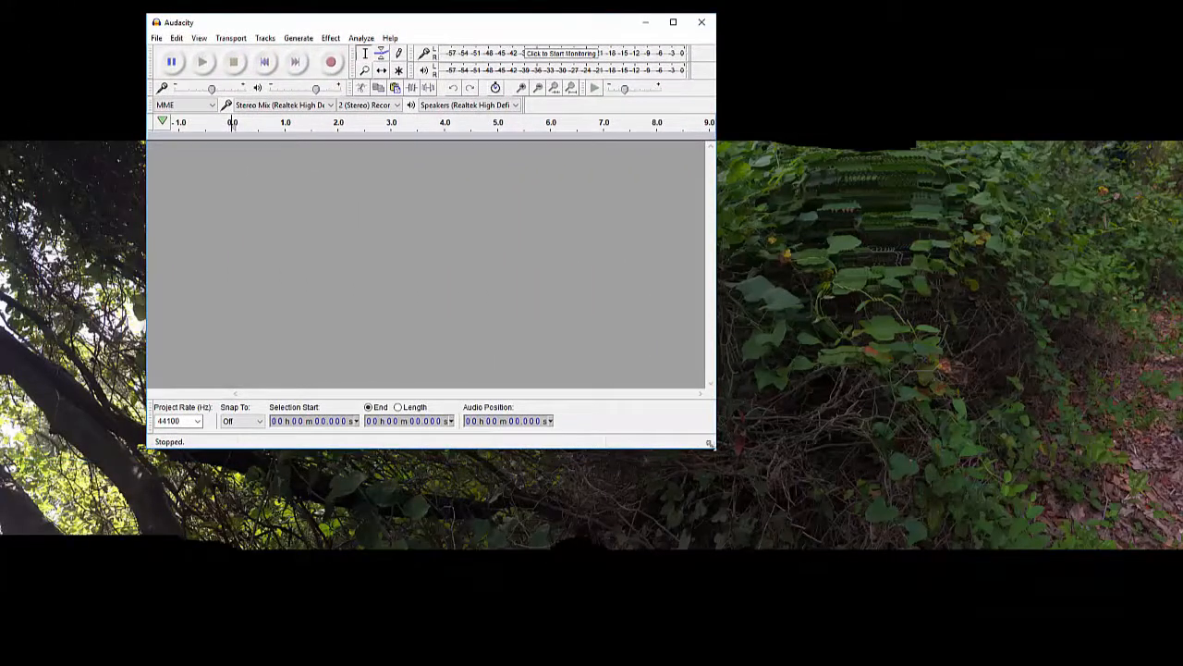
drag(725, 465, 843, 575)
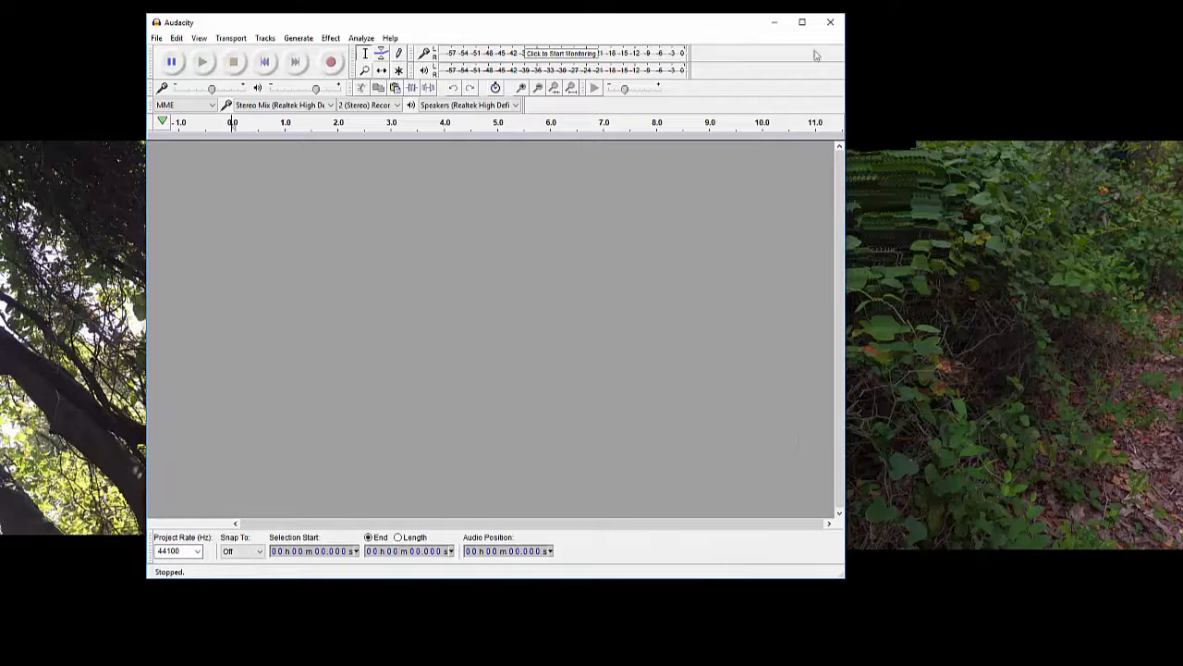
click(801, 22)
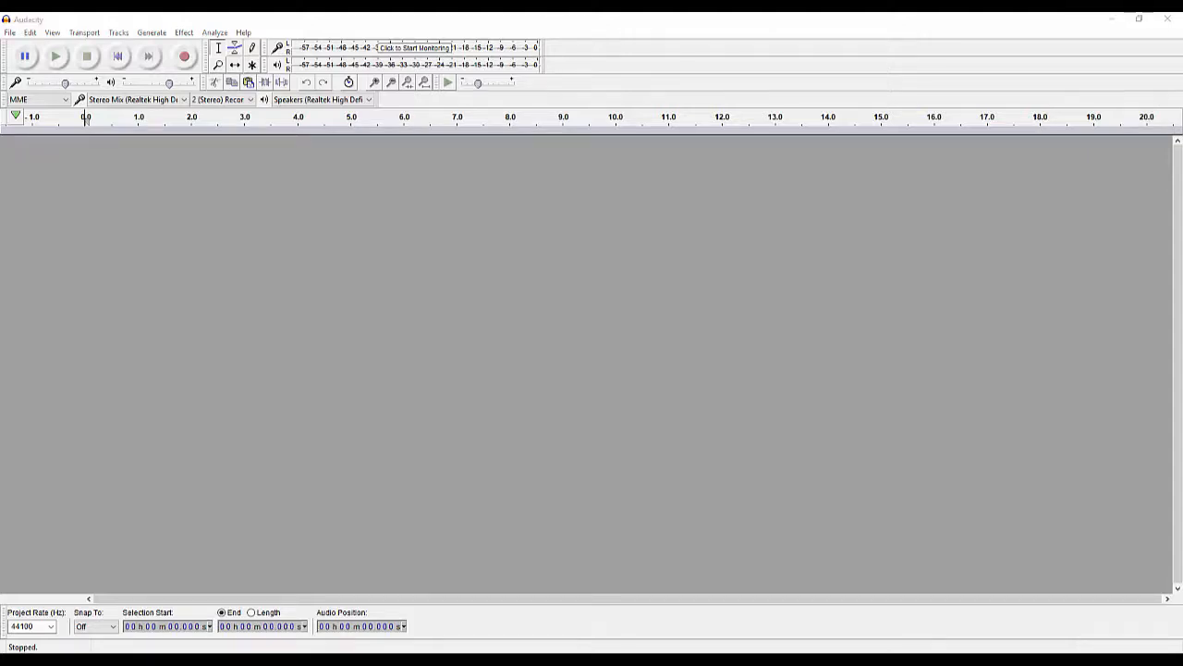
Start a raw data import of adam and eve.bmp from the "for class demo" folder.
click(15, 33)
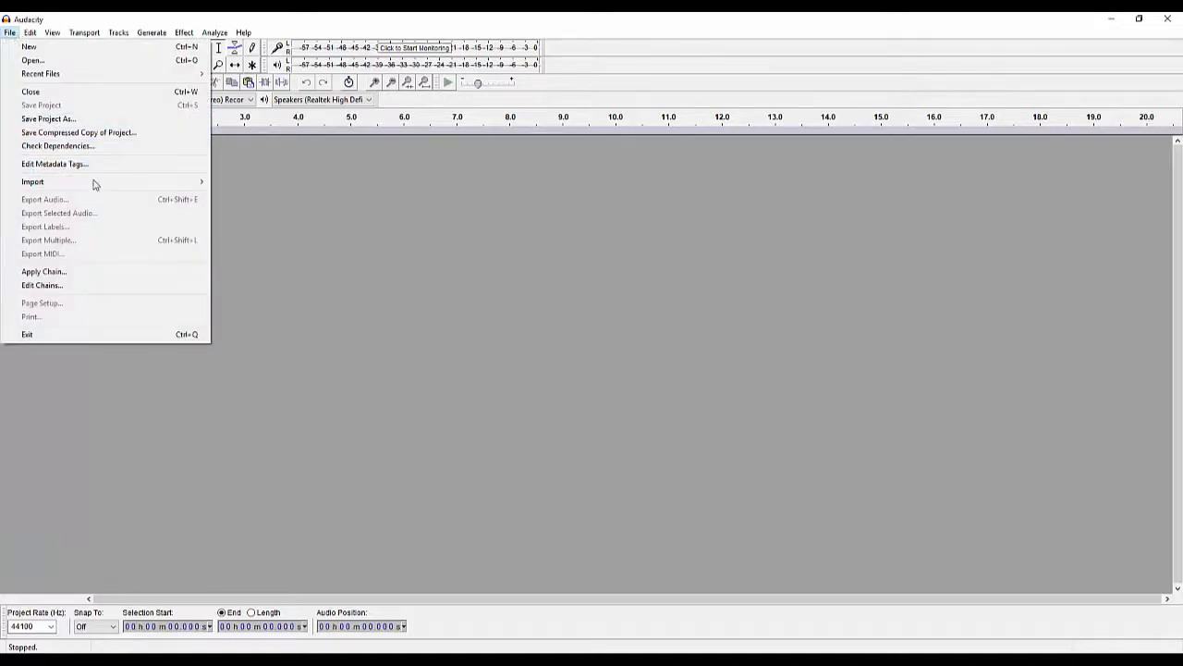
mouse_move(101, 186)
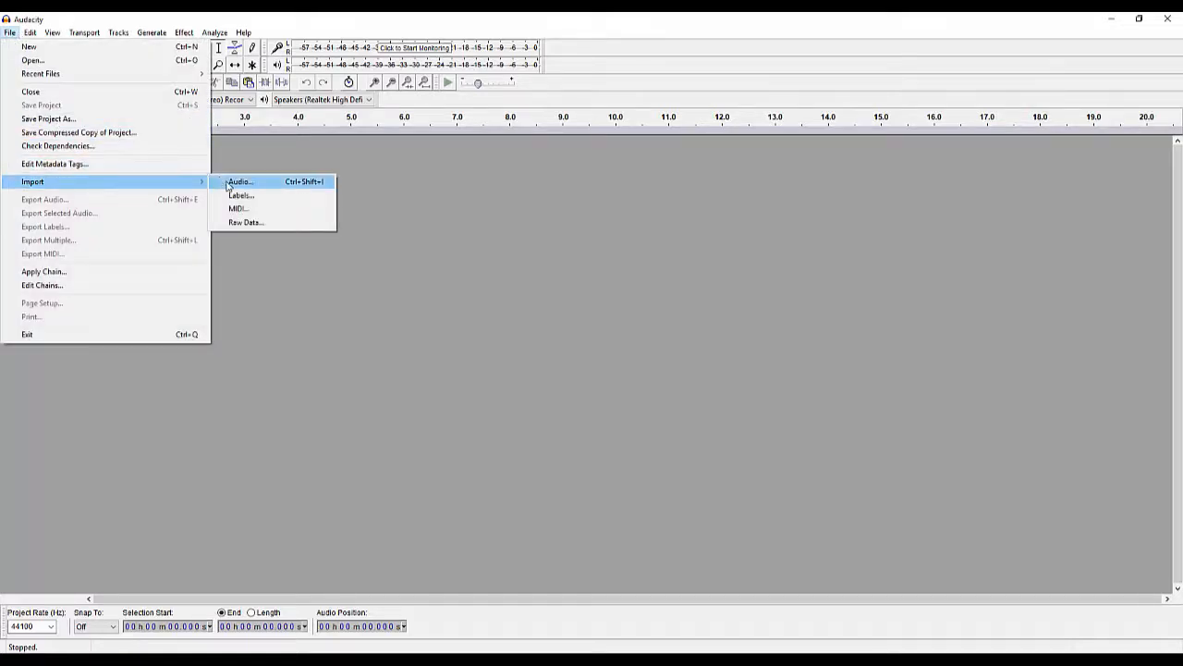
click(256, 225)
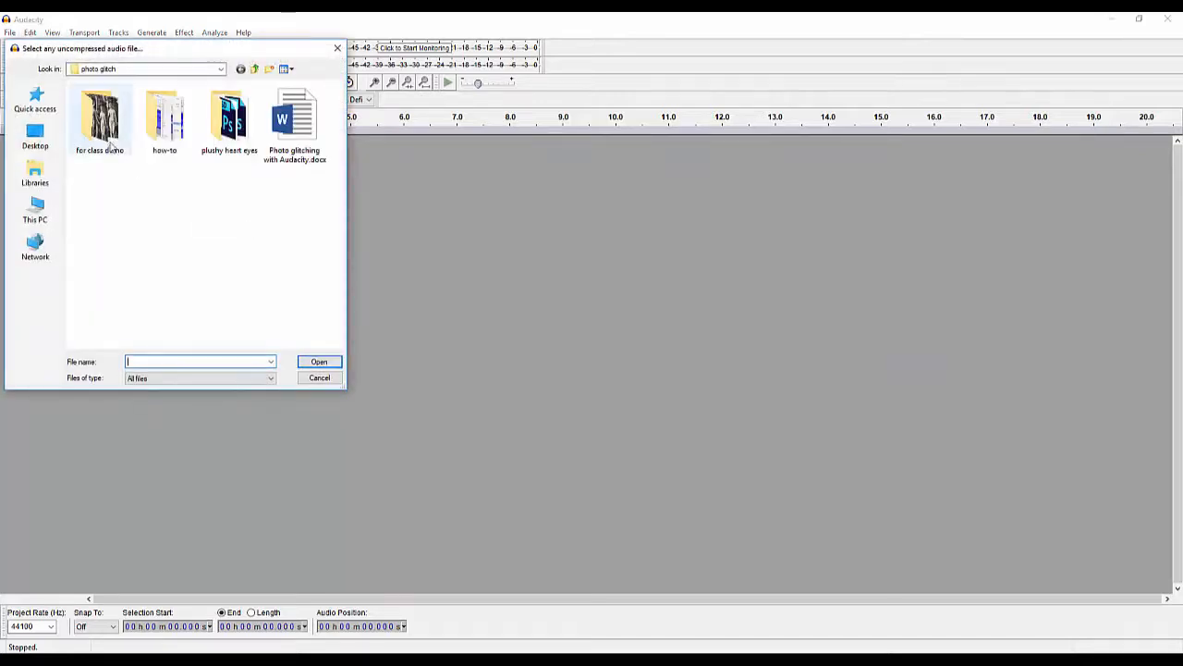
double_click(100, 115)
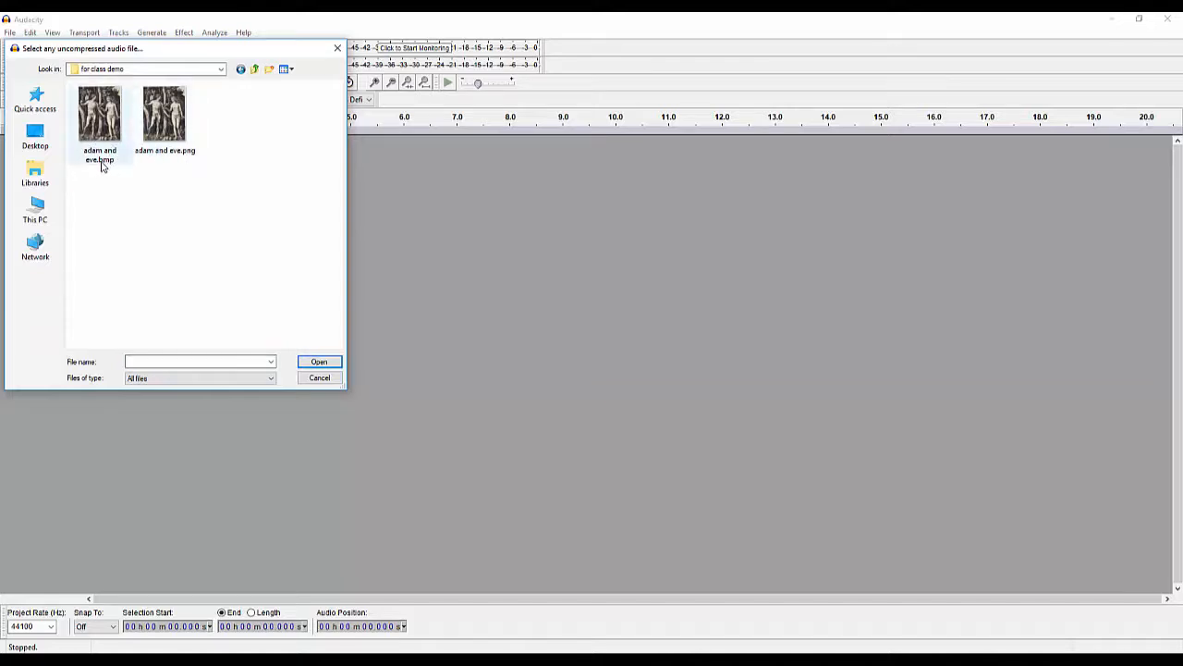
click(98, 146)
double_click(98, 146)
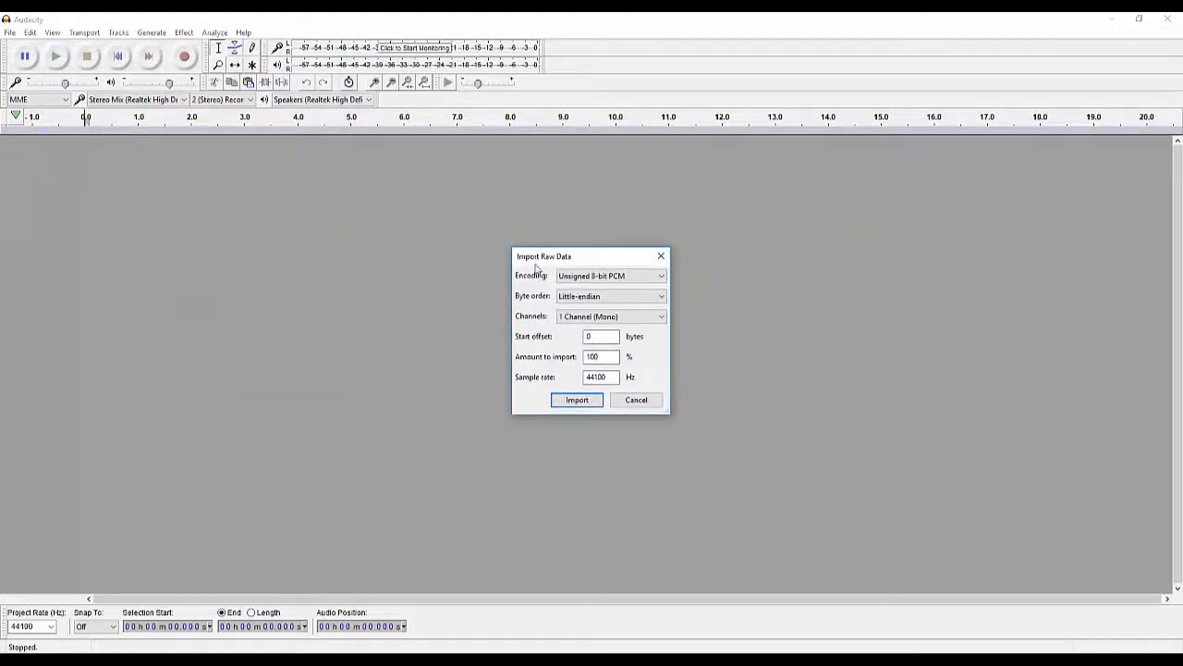
Set the raw data encoding to U-Law and import the image as a mono track.
click(641, 279)
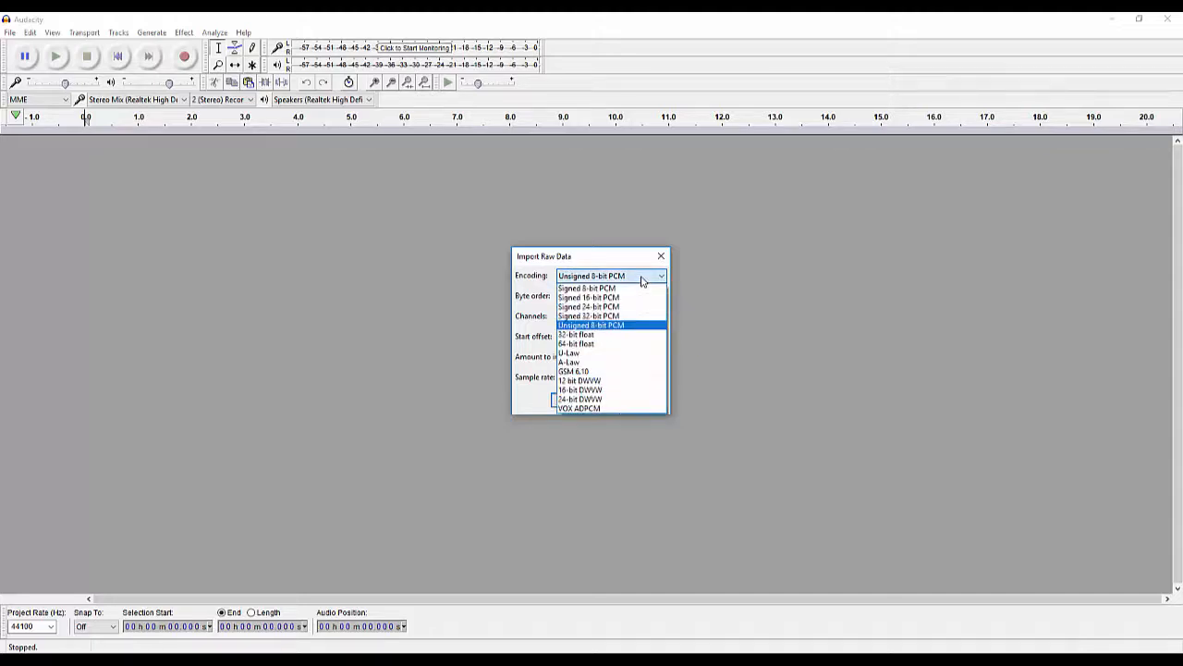
click(587, 355)
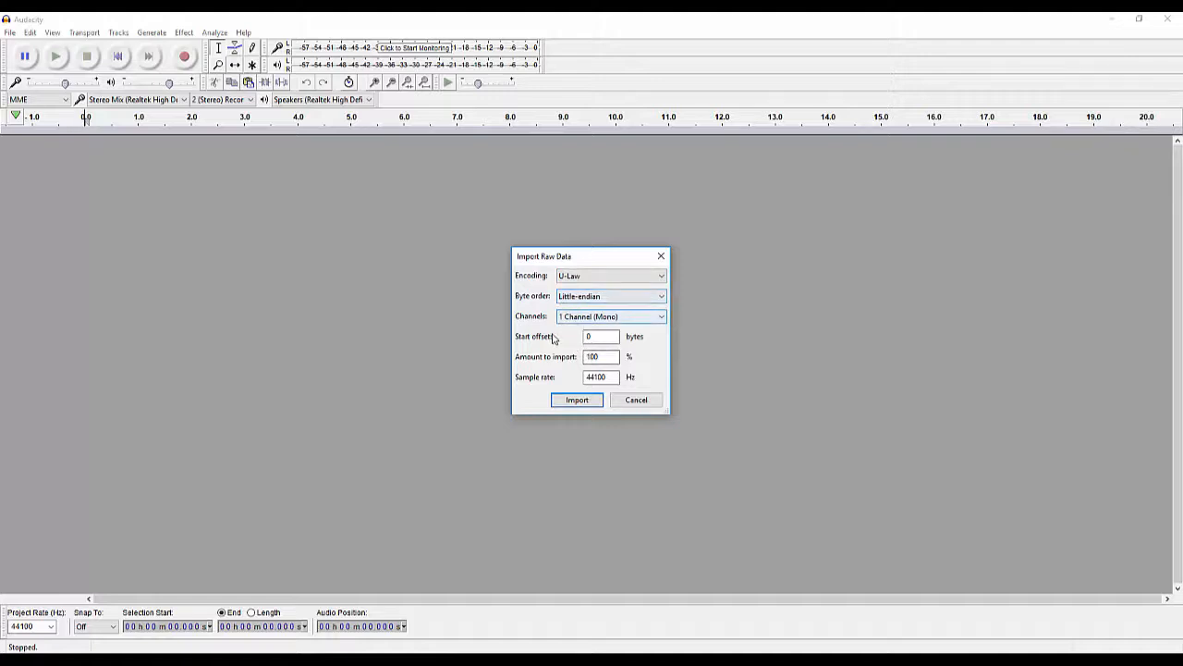
click(575, 401)
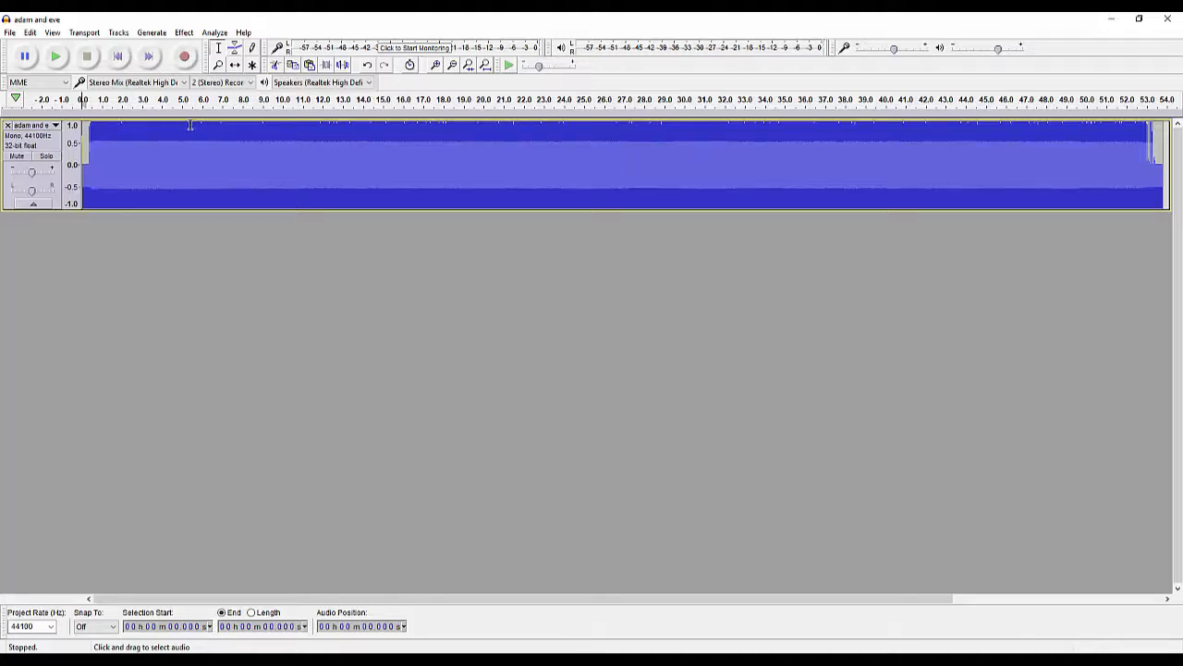
Apply an Echo with a 1-second delay and a raised decay factor to the stretch from about 5.4 to 7.5 seconds.
drag(191, 128, 232, 135)
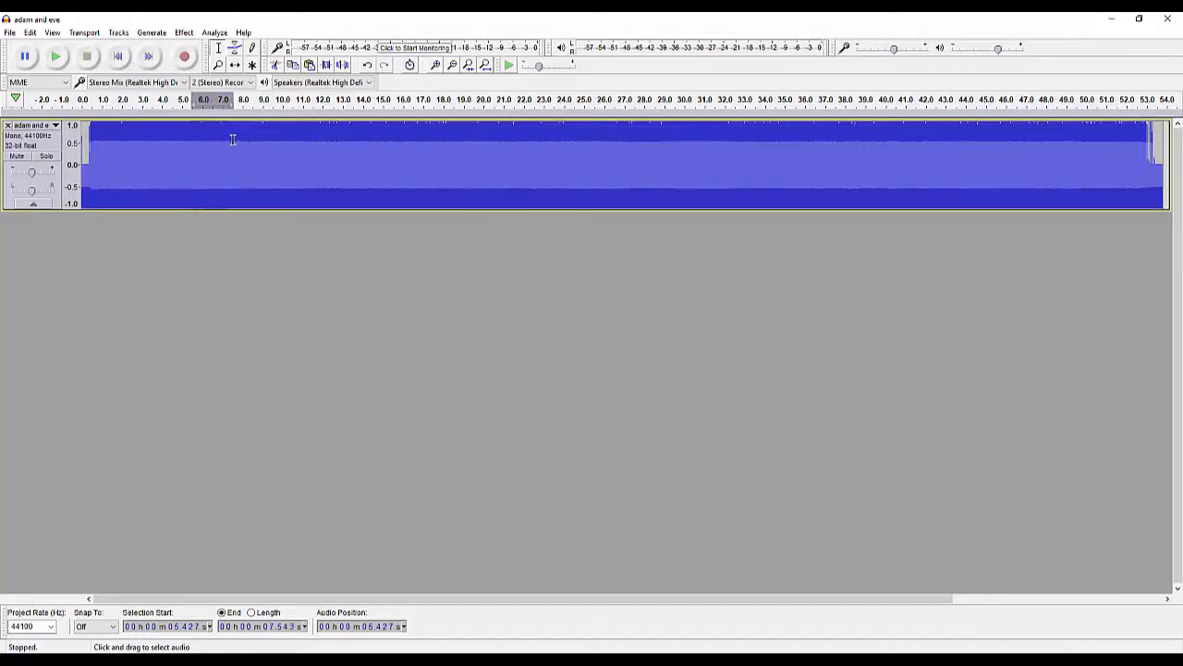
click(188, 36)
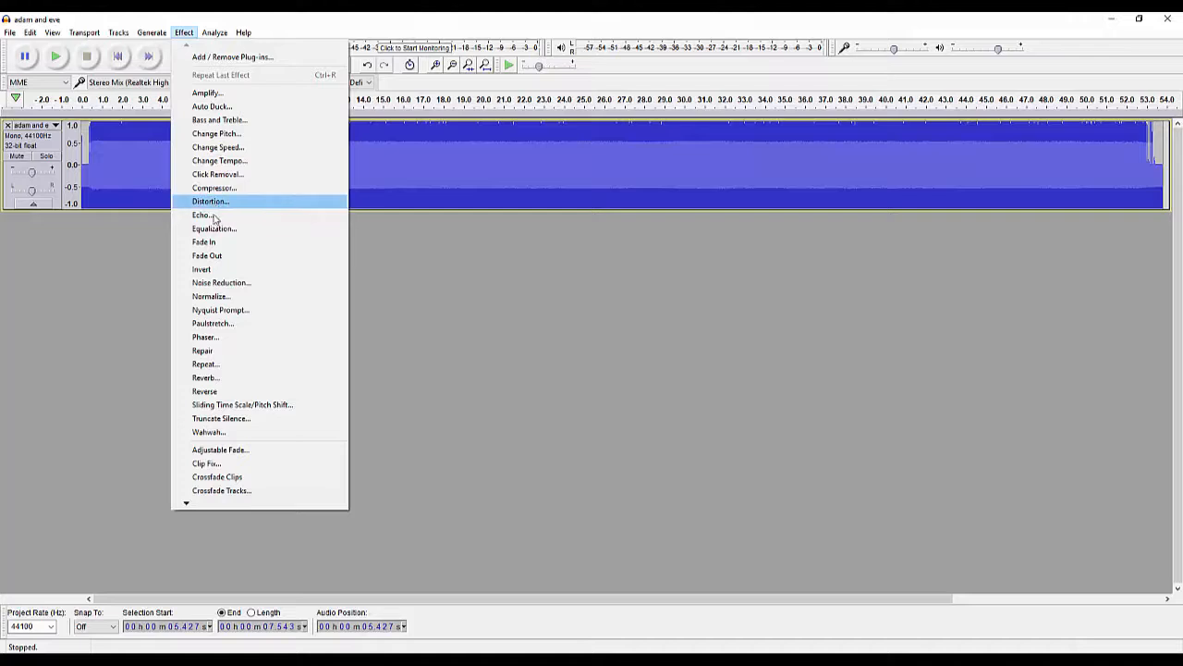
click(203, 214)
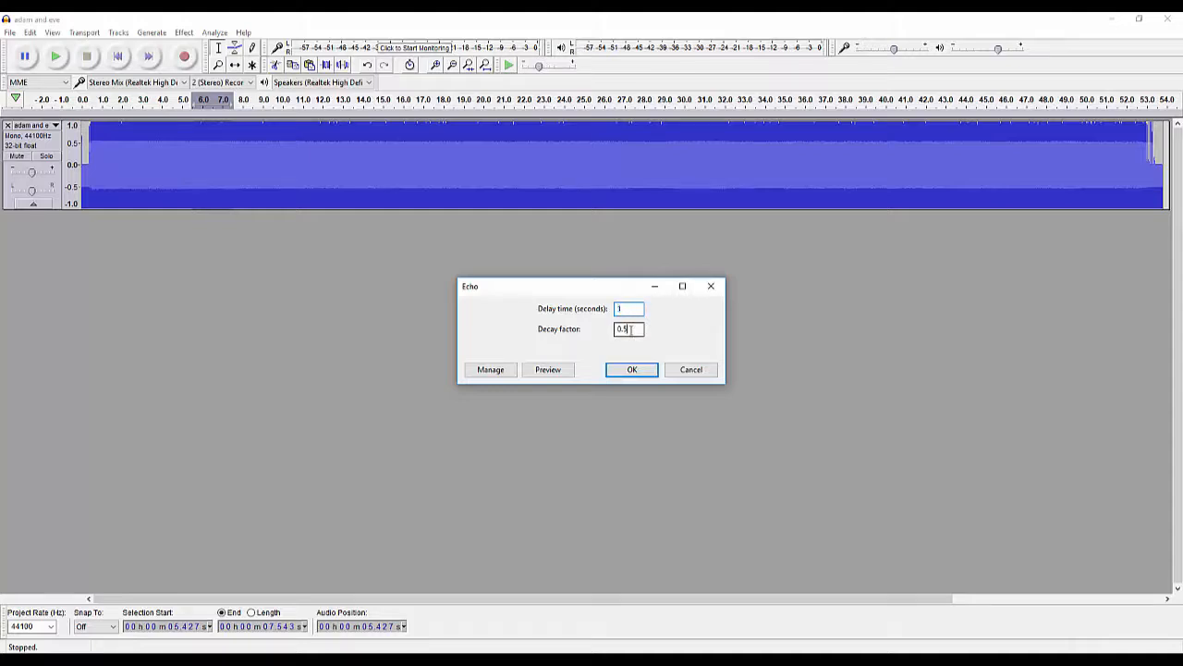
double_click(631, 330)
text(0)
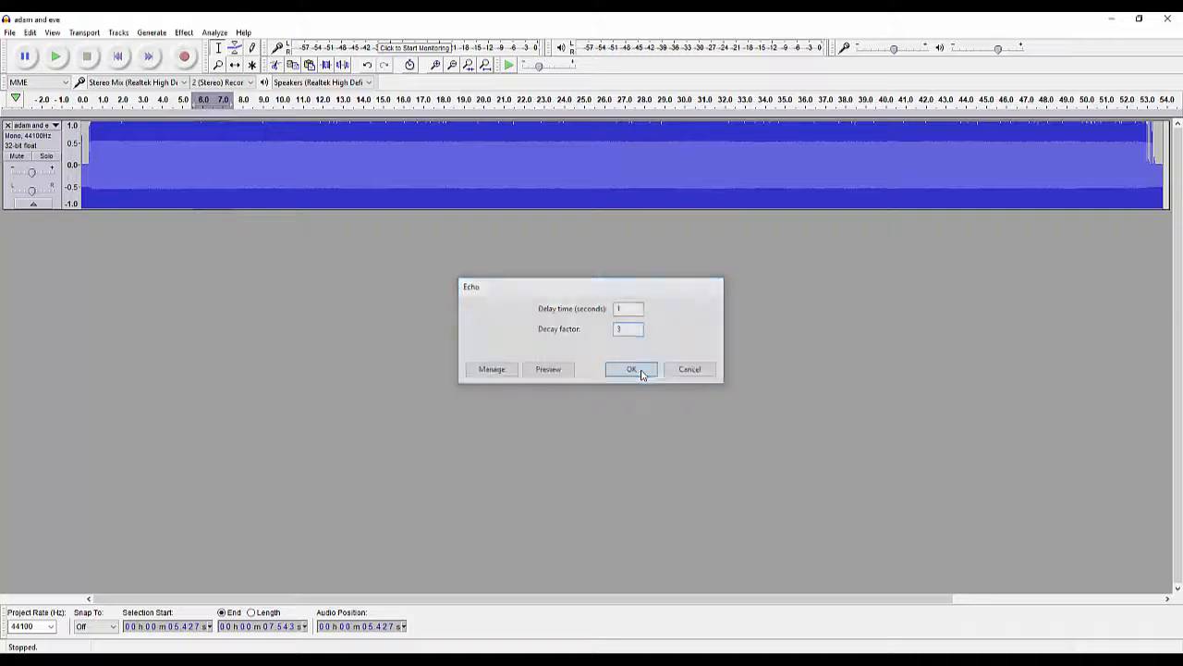
click(633, 369)
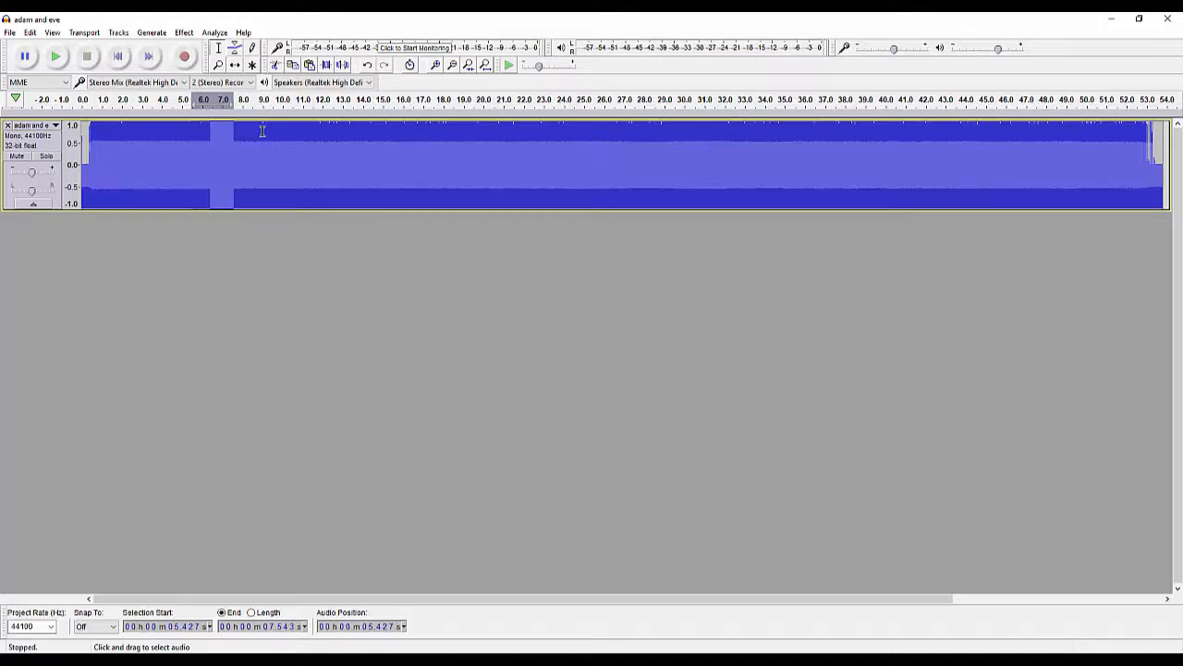
Invert the stretch of the track from about 9.0 to 11.1 seconds.
drag(262, 132, 304, 170)
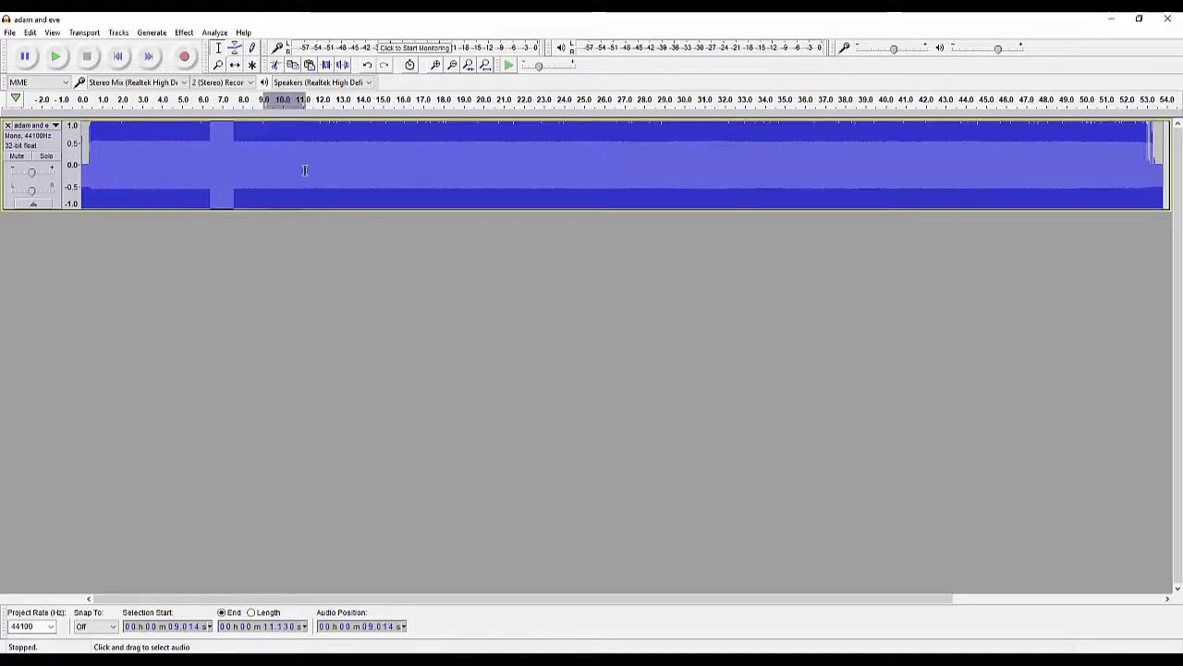
click(187, 33)
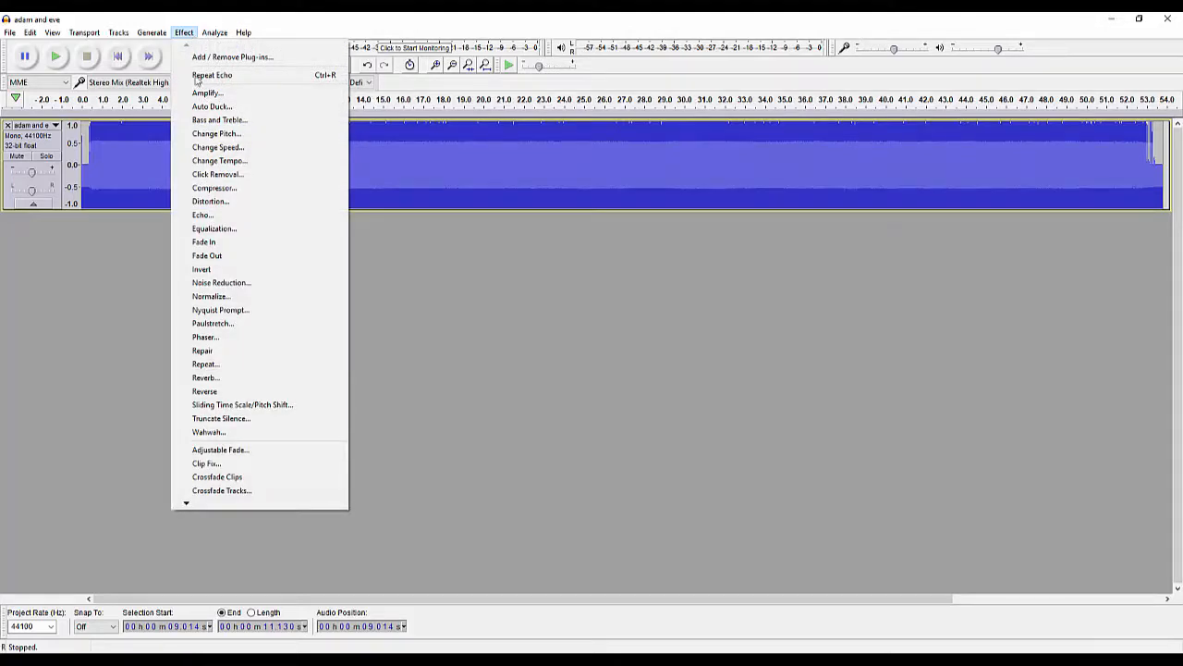
click(223, 270)
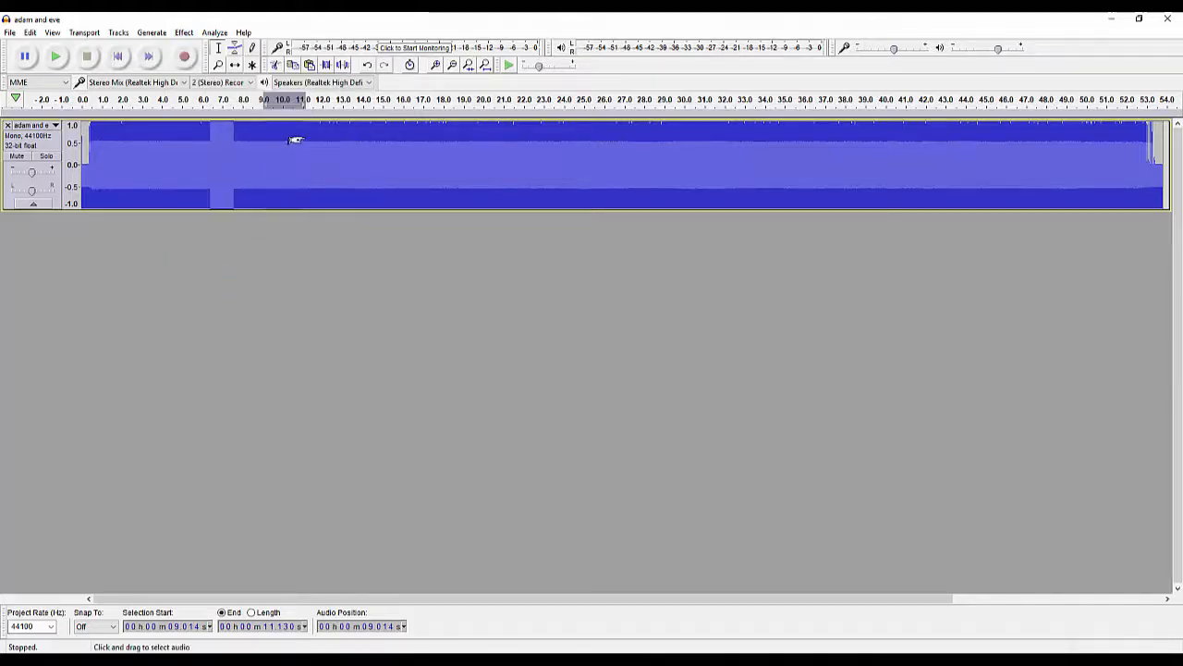
Repeat the stretch from about 11.5 to 12.5 seconds with 8 added repeats.
drag(312, 130, 332, 143)
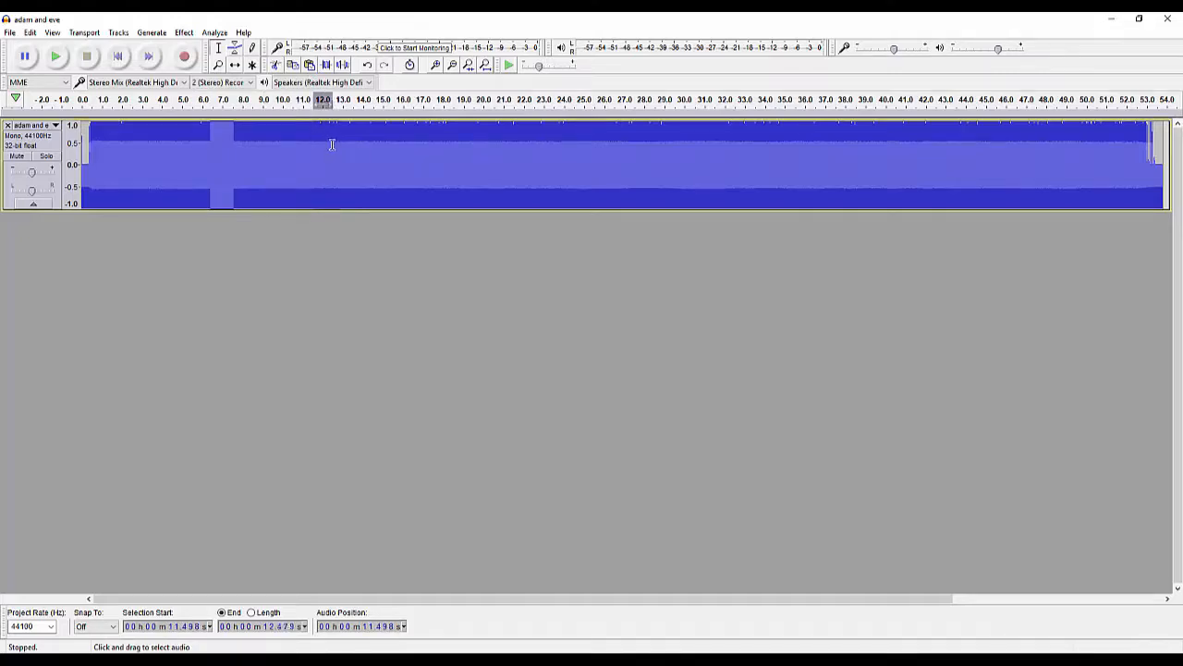
click(159, 33)
mouse_move(174, 36)
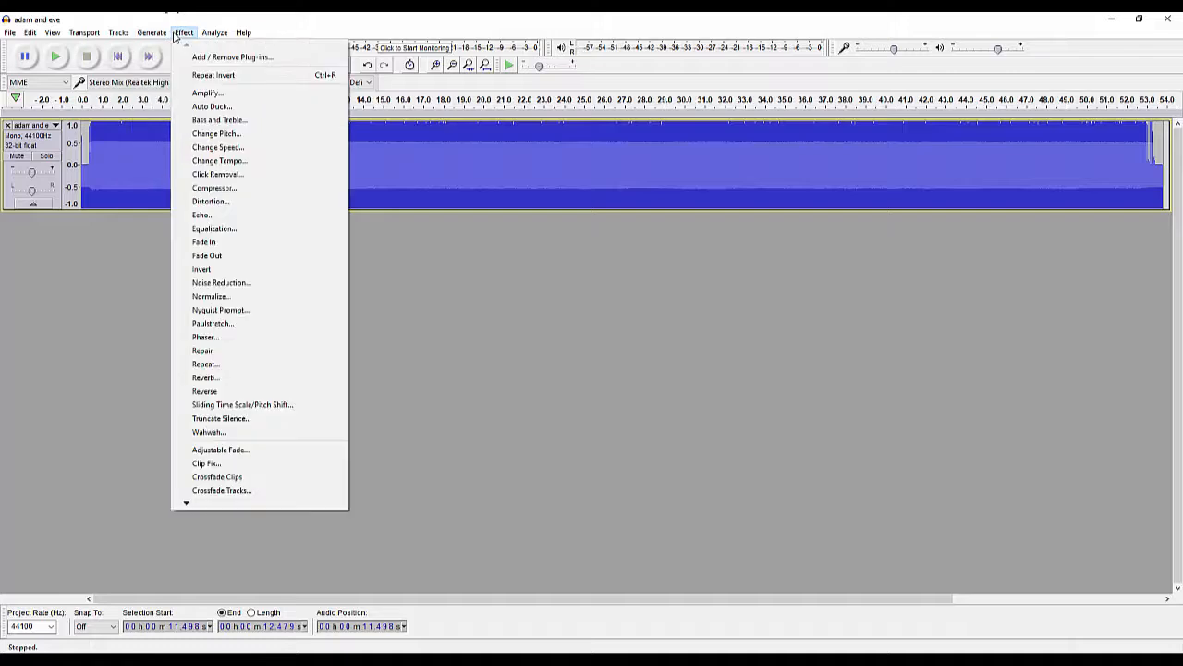
click(205, 364)
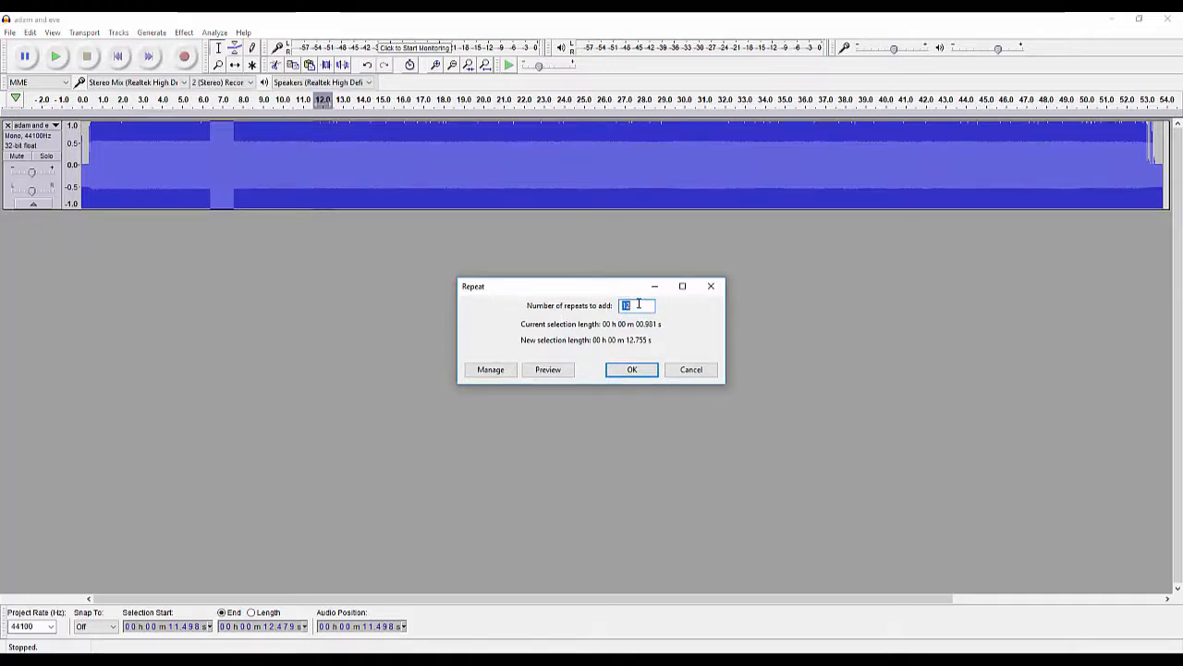
text(8)
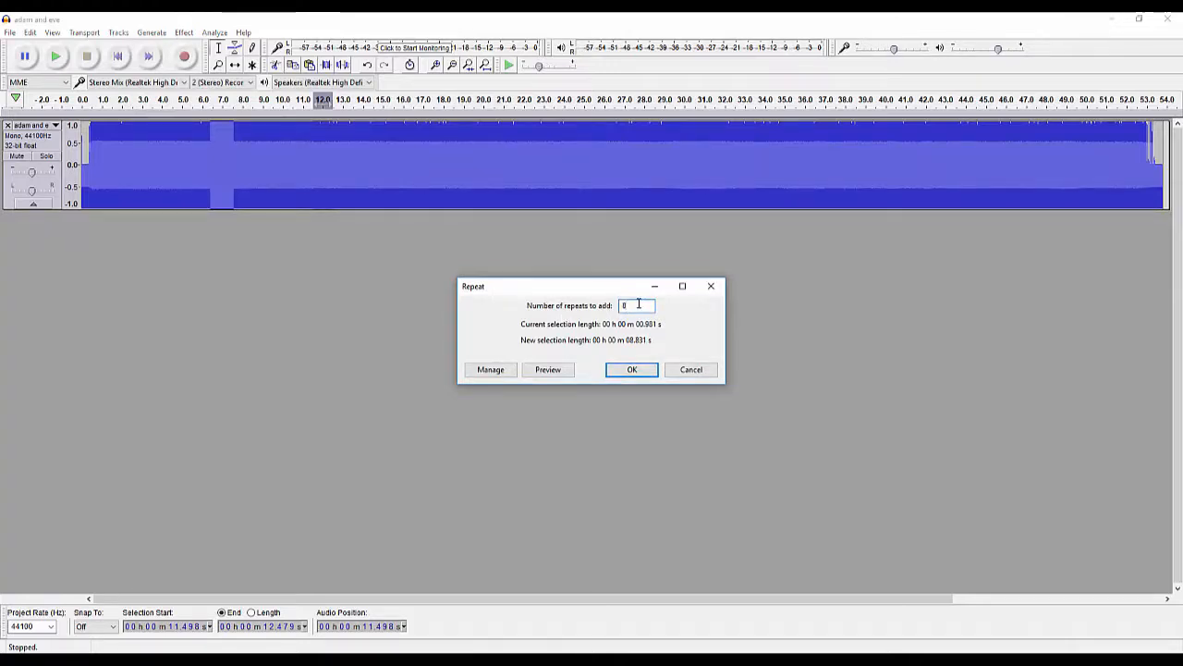
click(644, 374)
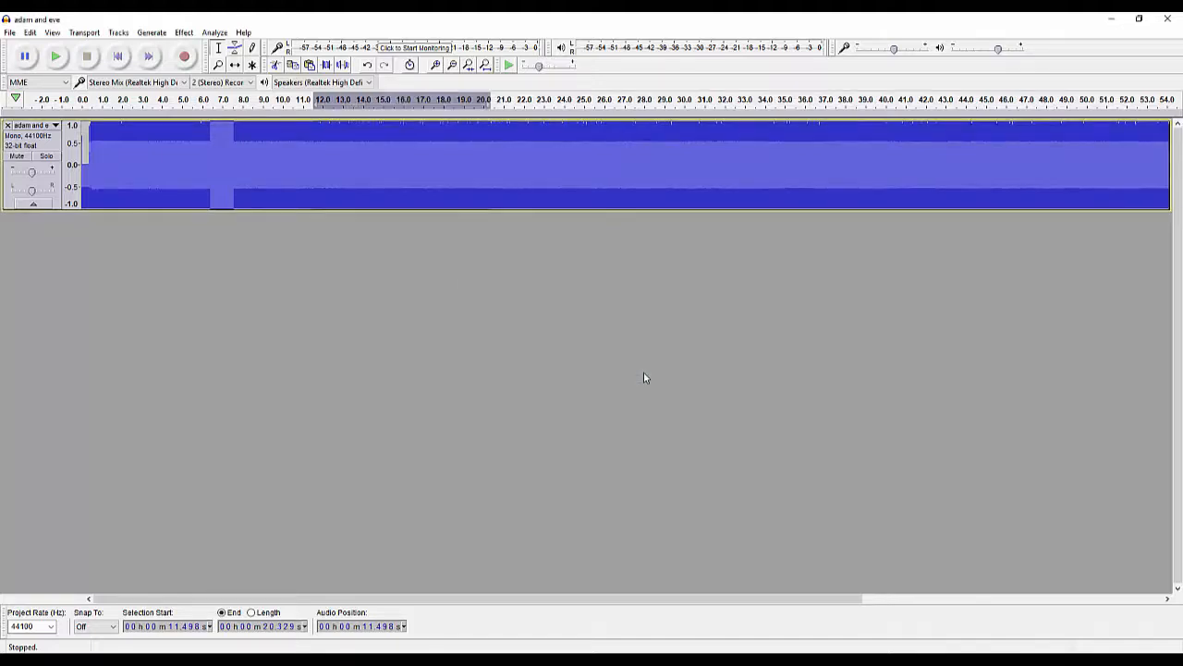
Select the entire track, delete its audio and undo the deletion.
click(874, 599)
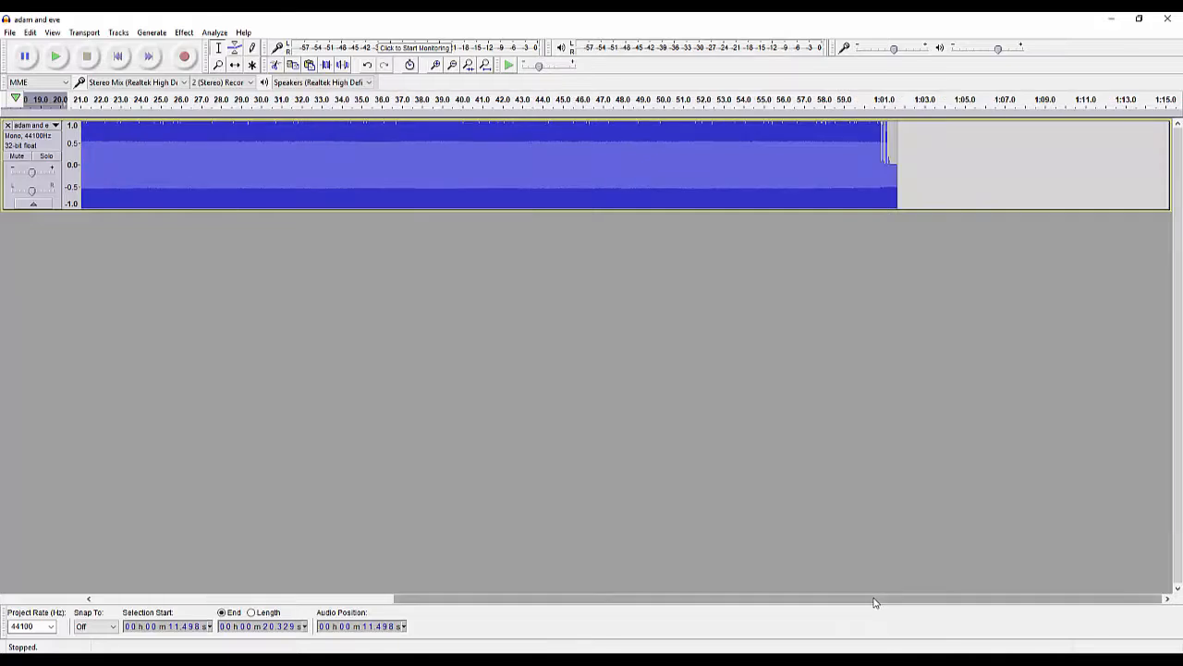
drag(832, 599, 629, 563)
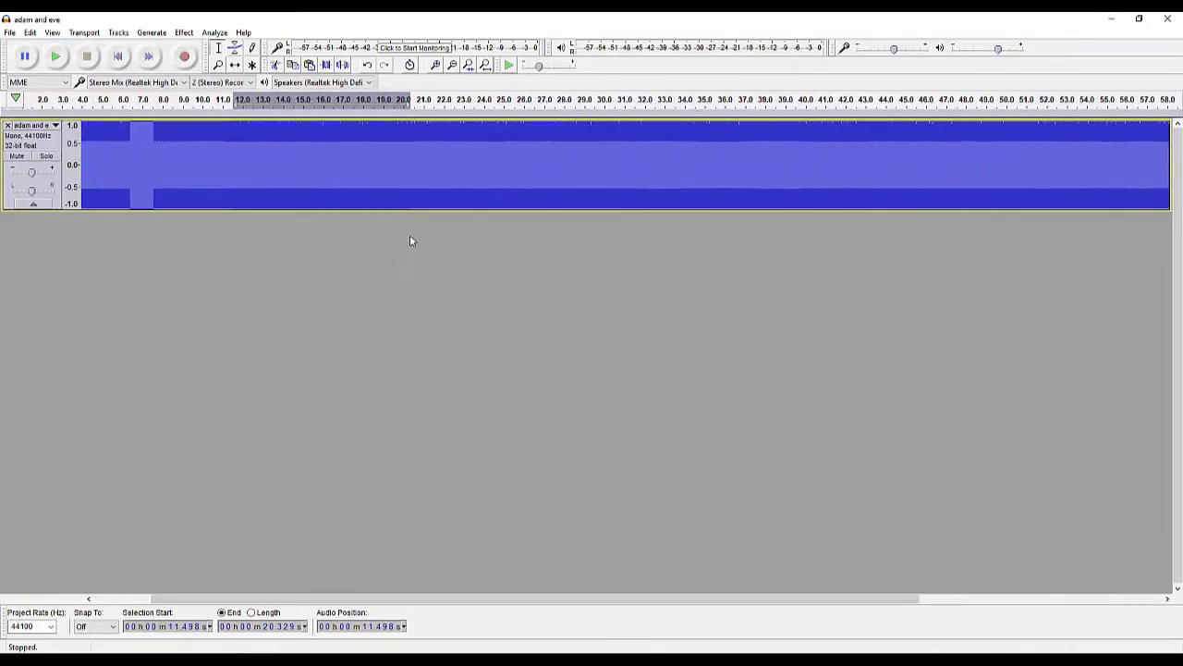
drag(421, 135, 446, 164)
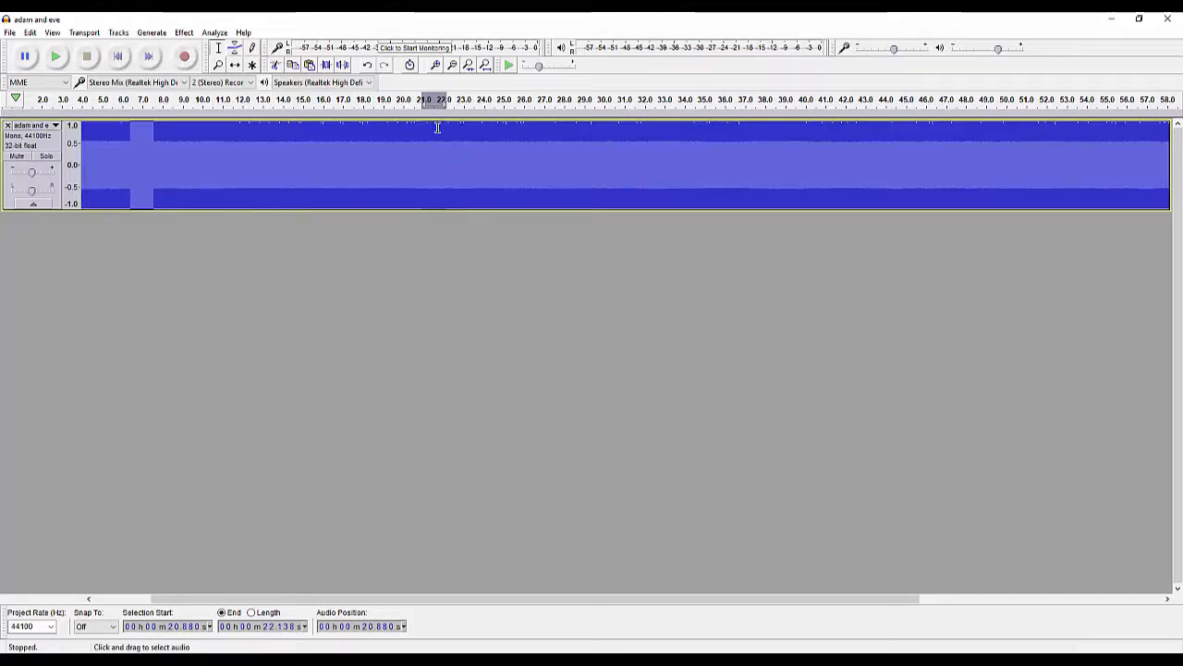
click(437, 127)
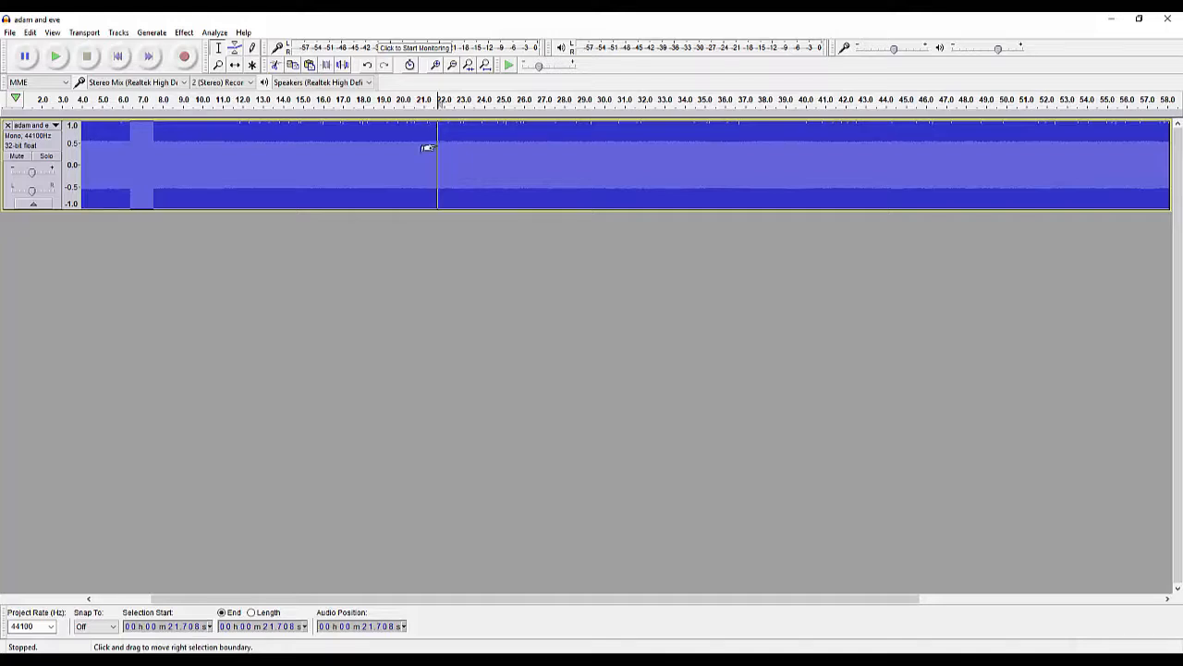
key(ctrl+a)
key(Delete)
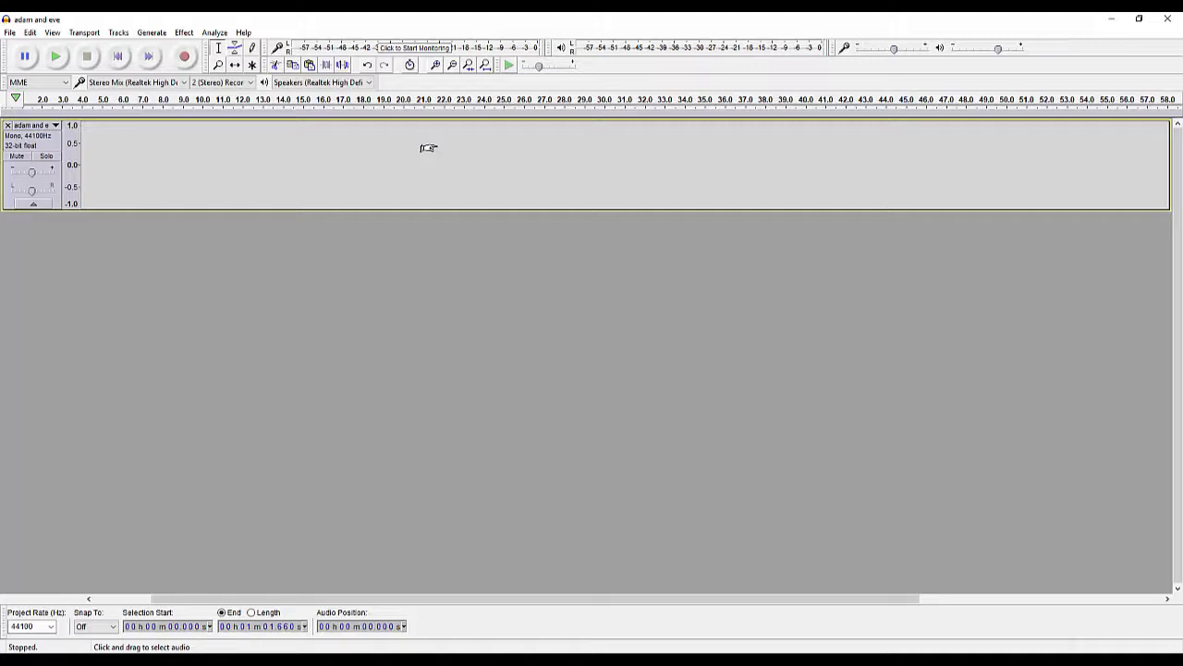
key(ctrl+z)
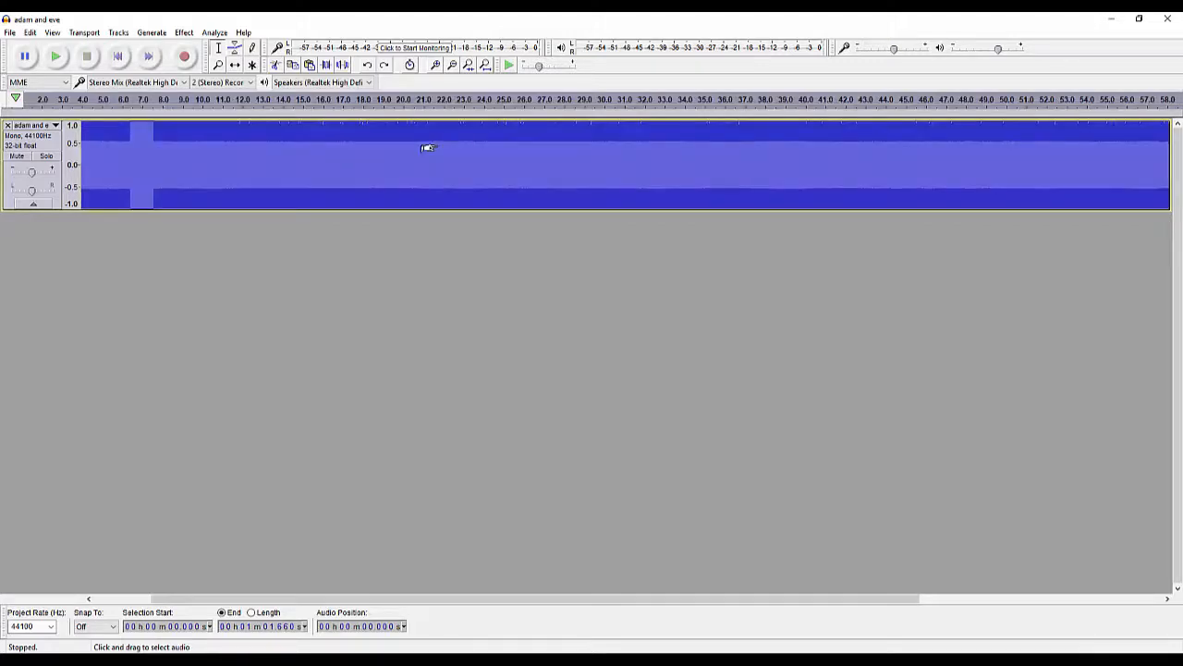
click(438, 143)
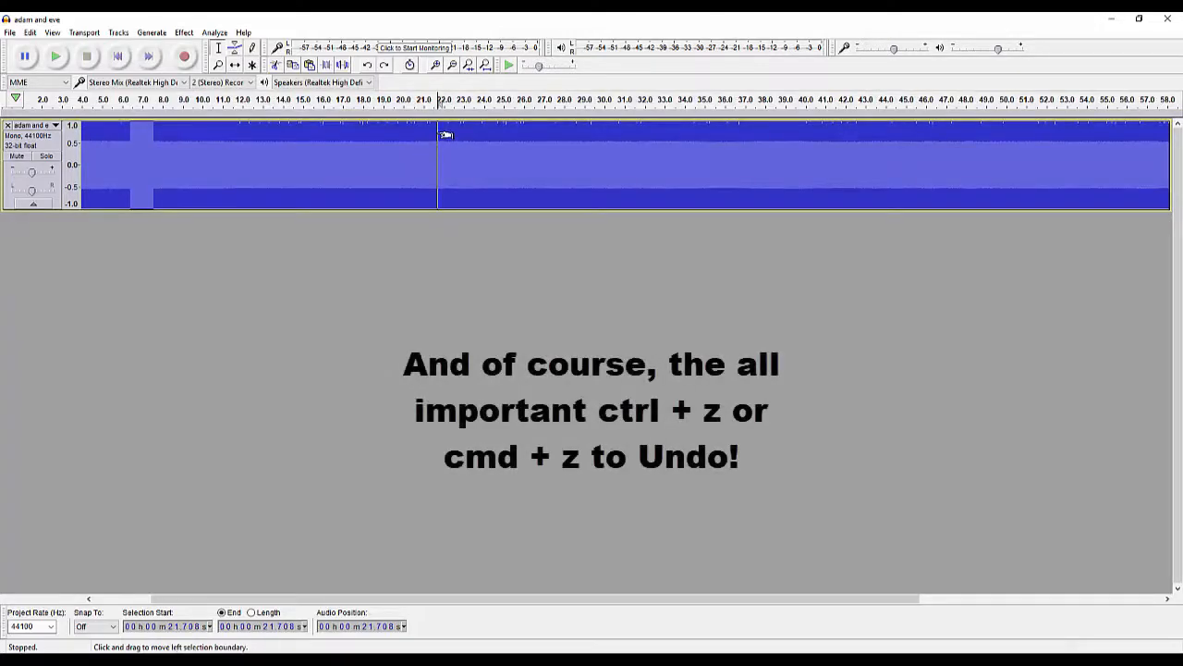
drag(425, 132, 459, 137)
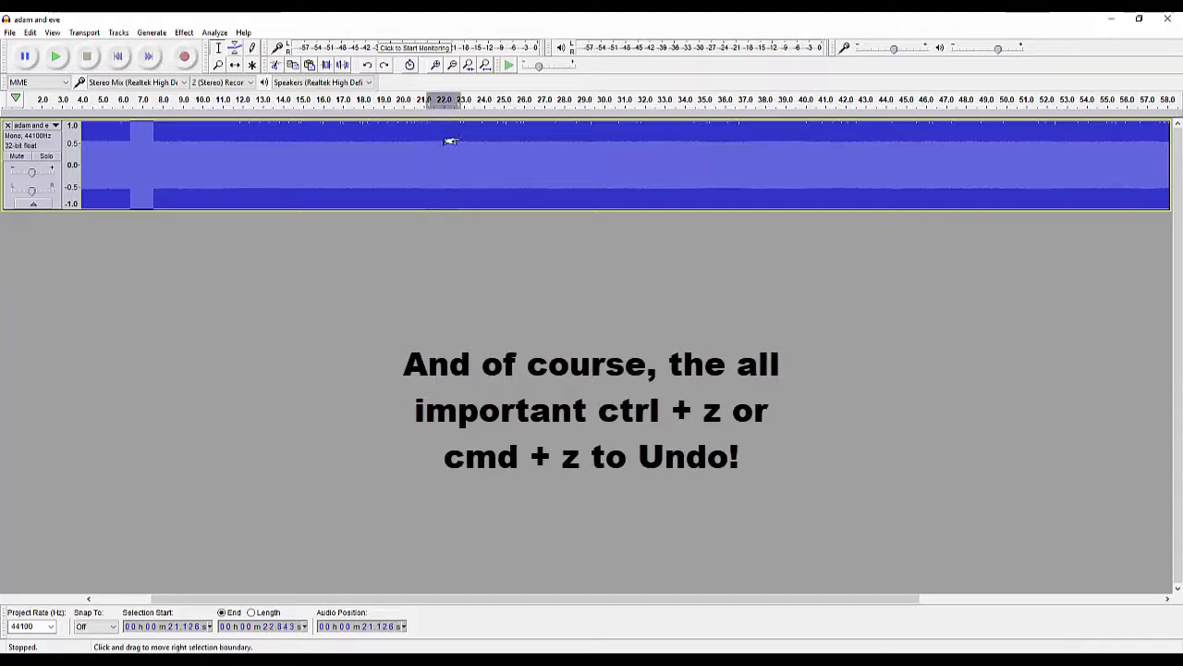
click(502, 133)
click(638, 134)
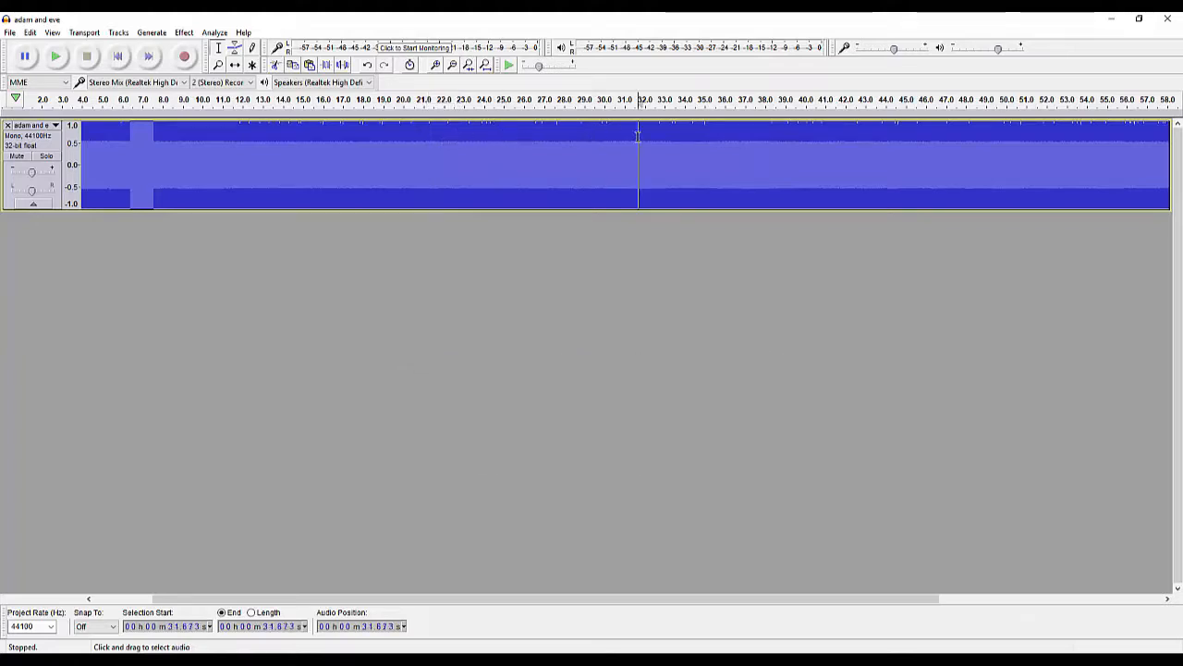
drag(638, 134, 673, 136)
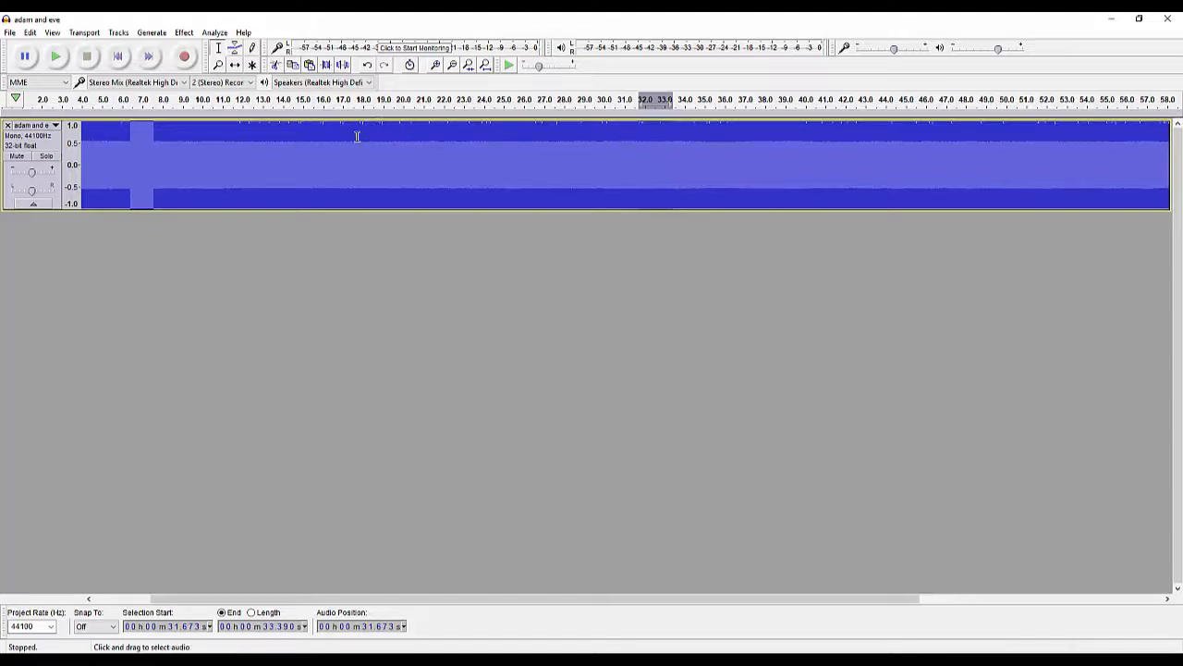
Apply a Phaser with an LFO frequency of 1.1 Hz to the stretch from about 12.8 to 13.5 seconds.
drag(258, 131, 272, 144)
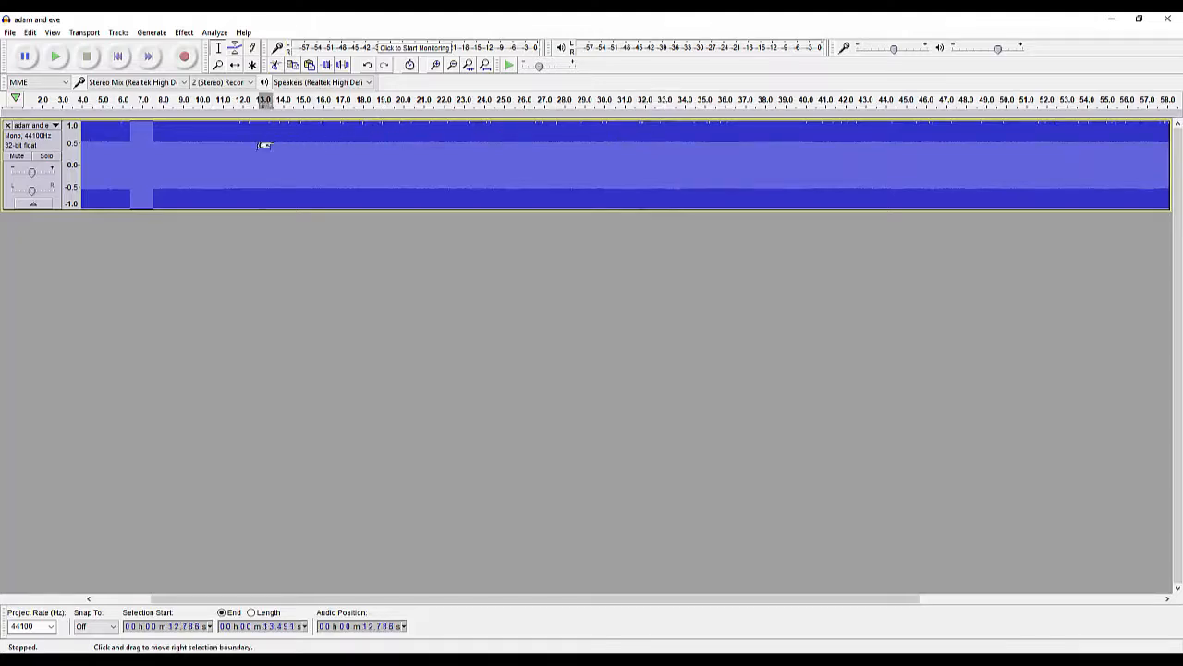
click(183, 33)
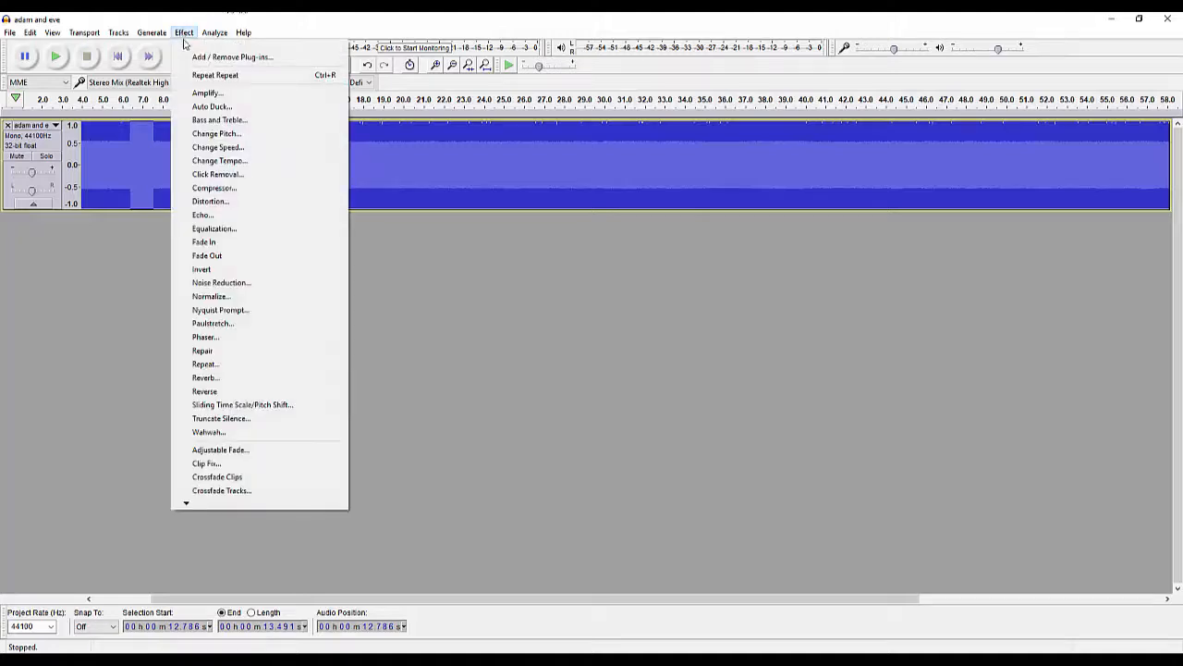
click(242, 338)
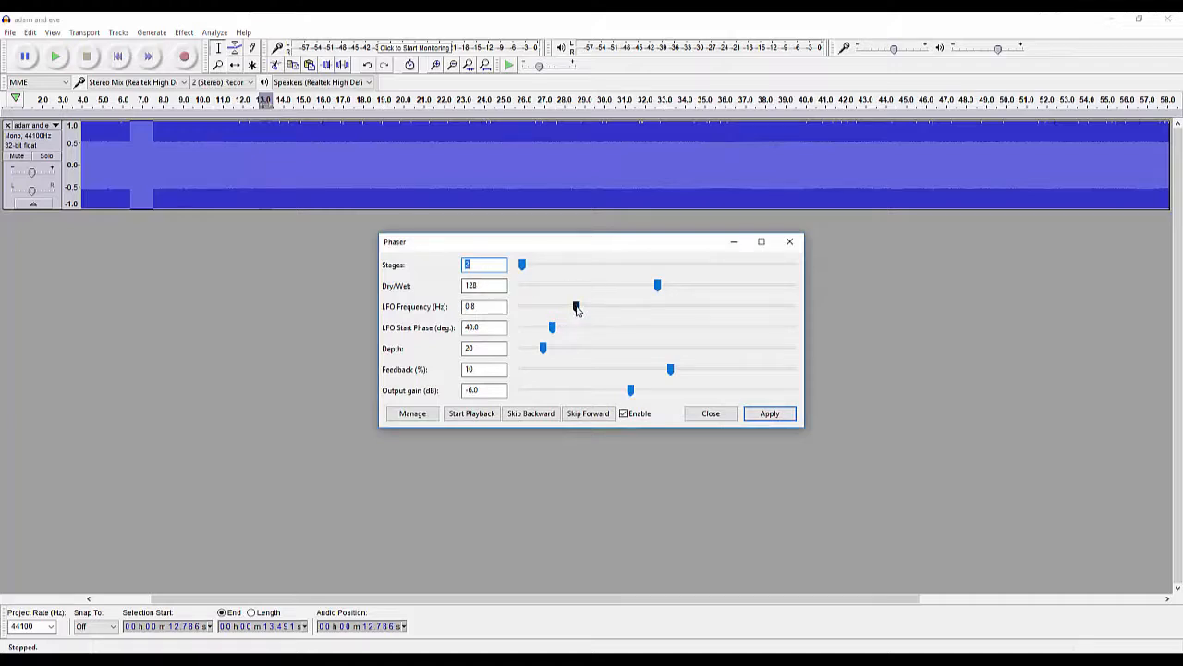
drag(574, 307, 596, 307)
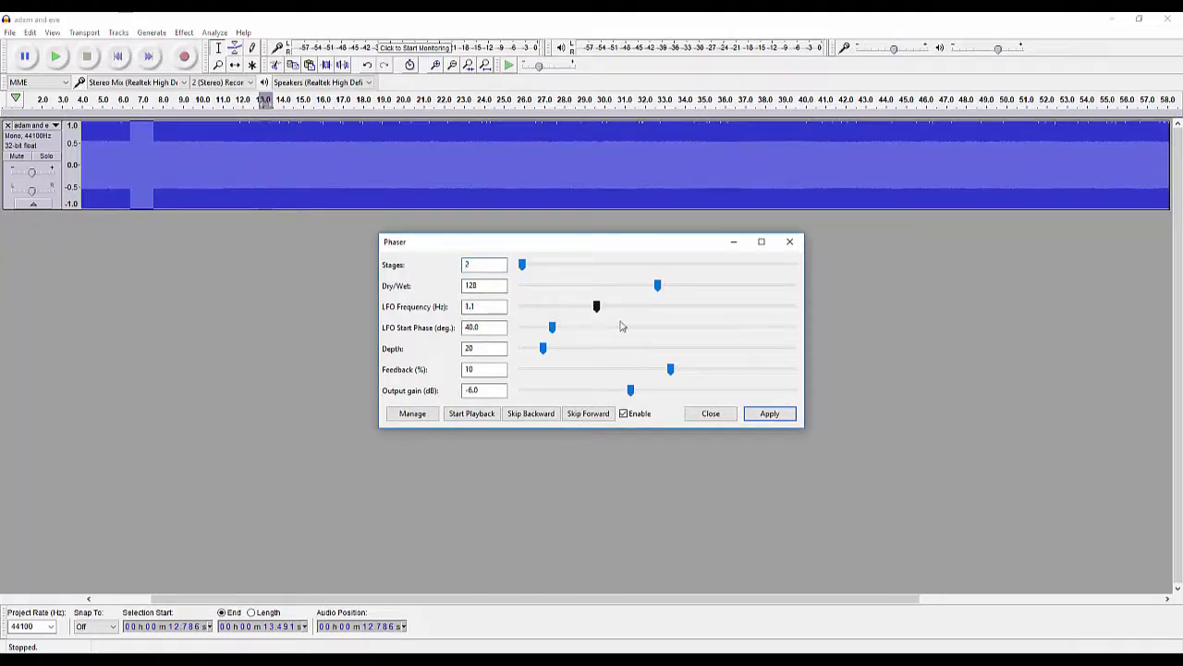
click(753, 418)
Apply the same Phaser settings to the stretch from about 39.1 to 41.2 seconds and close the effect.
click(398, 158)
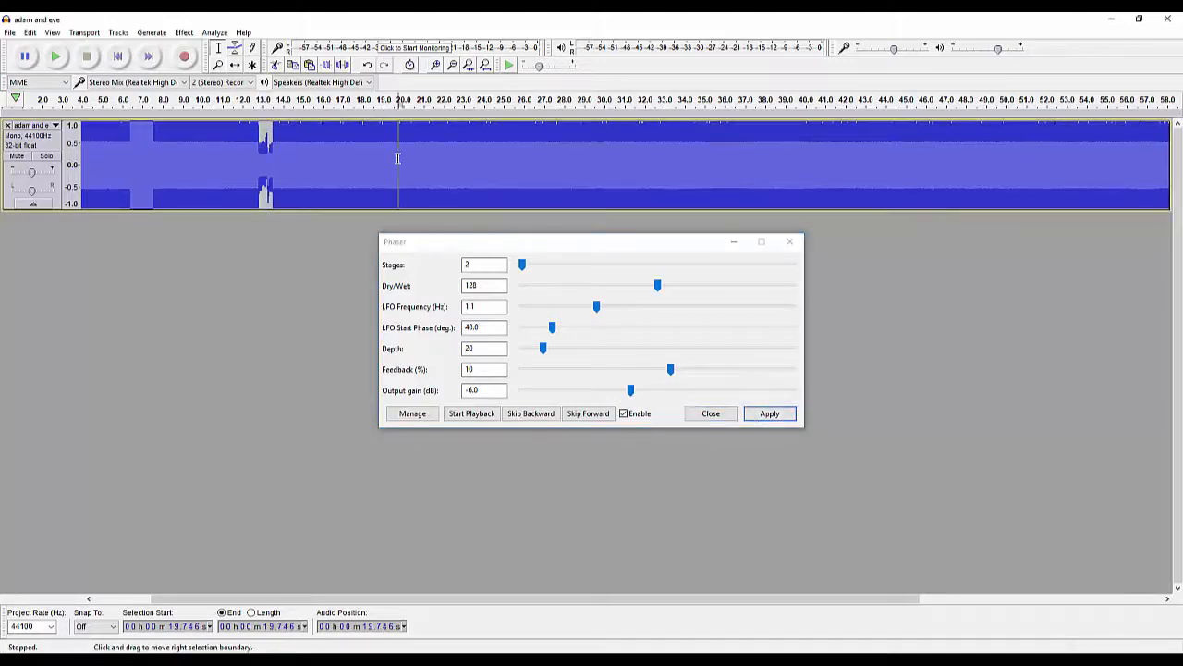
drag(787, 156, 828, 167)
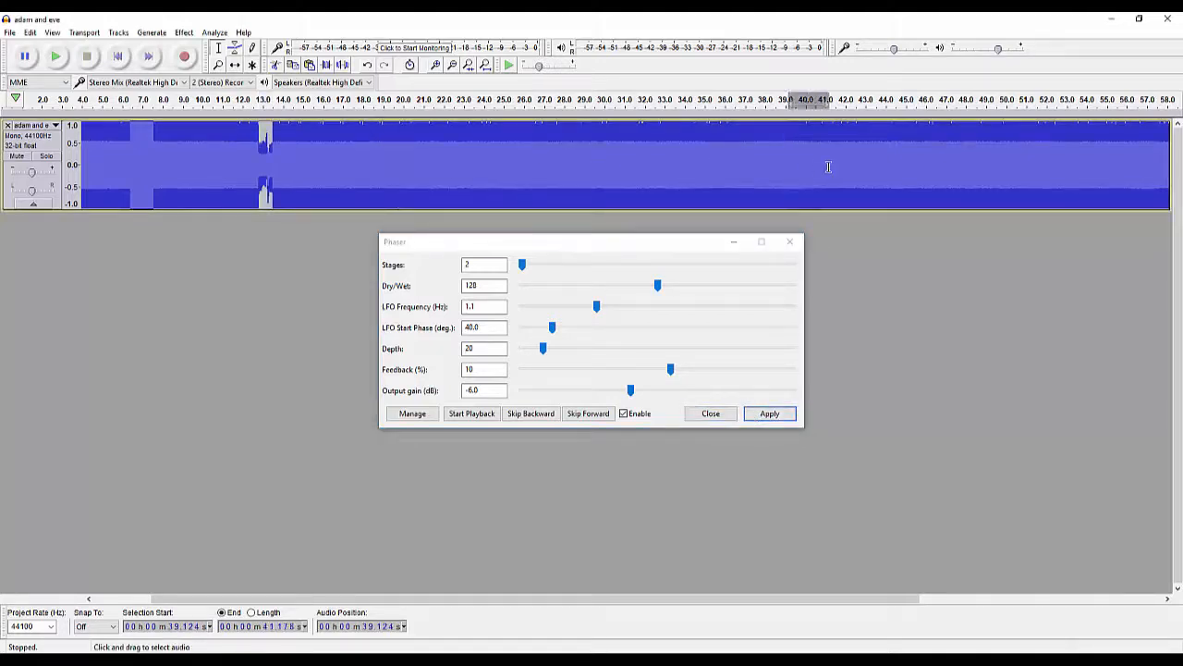
click(768, 417)
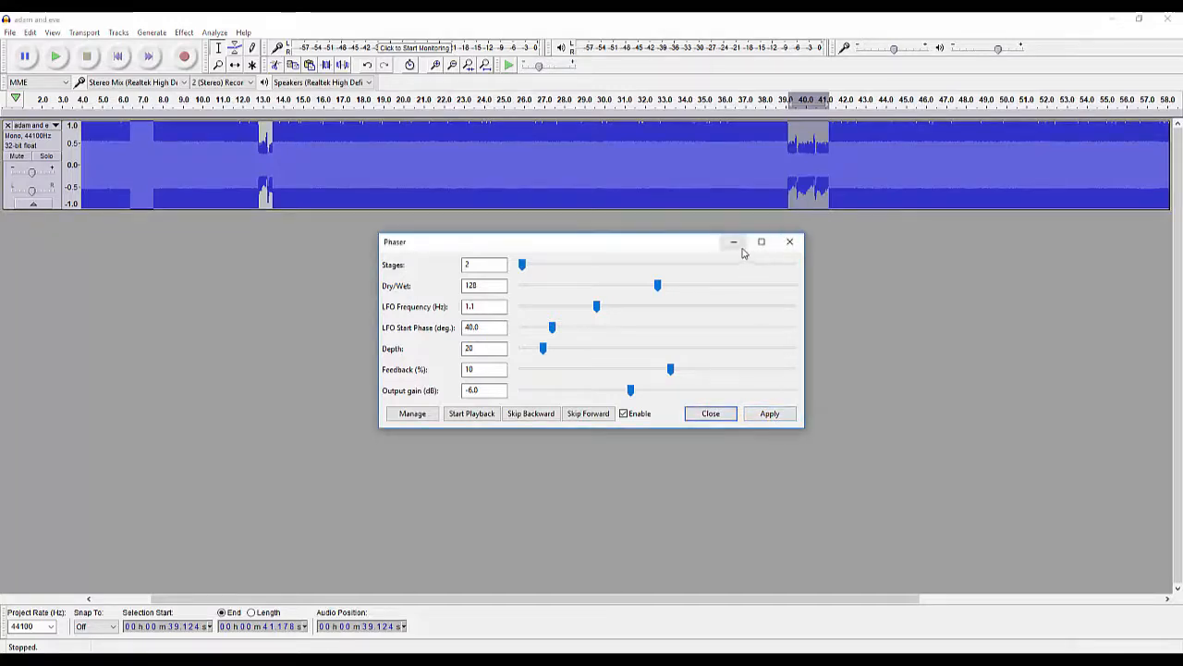
click(711, 414)
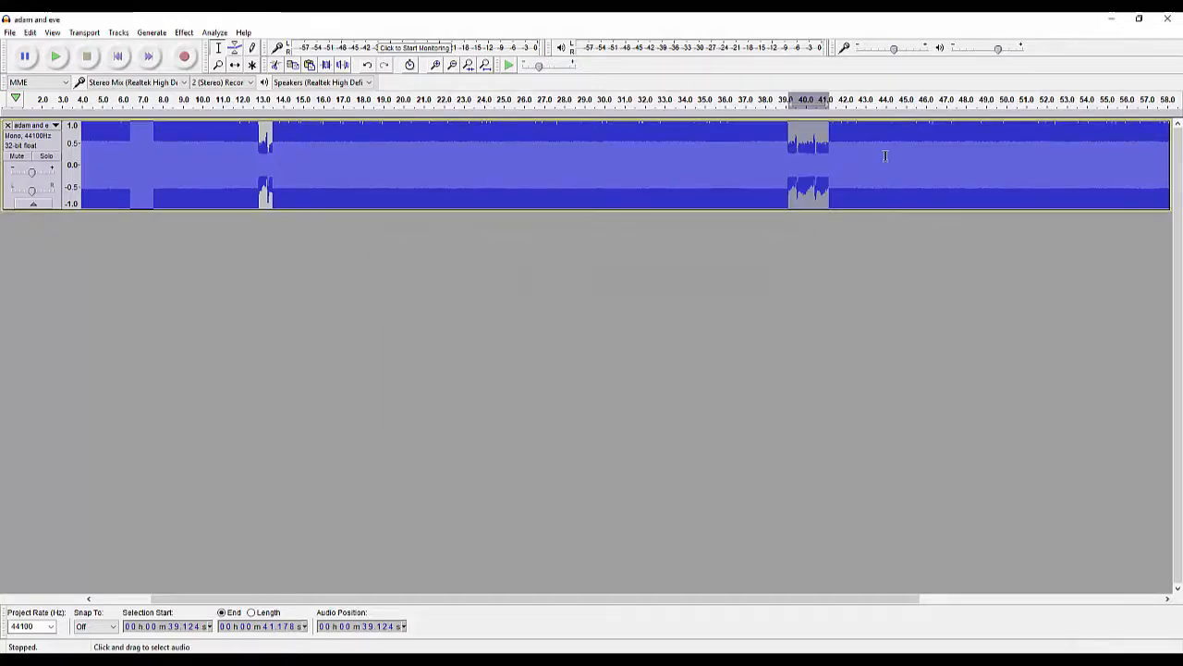
Change the pitch of the stretch from about 46.1 to 47.2 seconds by choosing a different target note.
drag(929, 137, 951, 140)
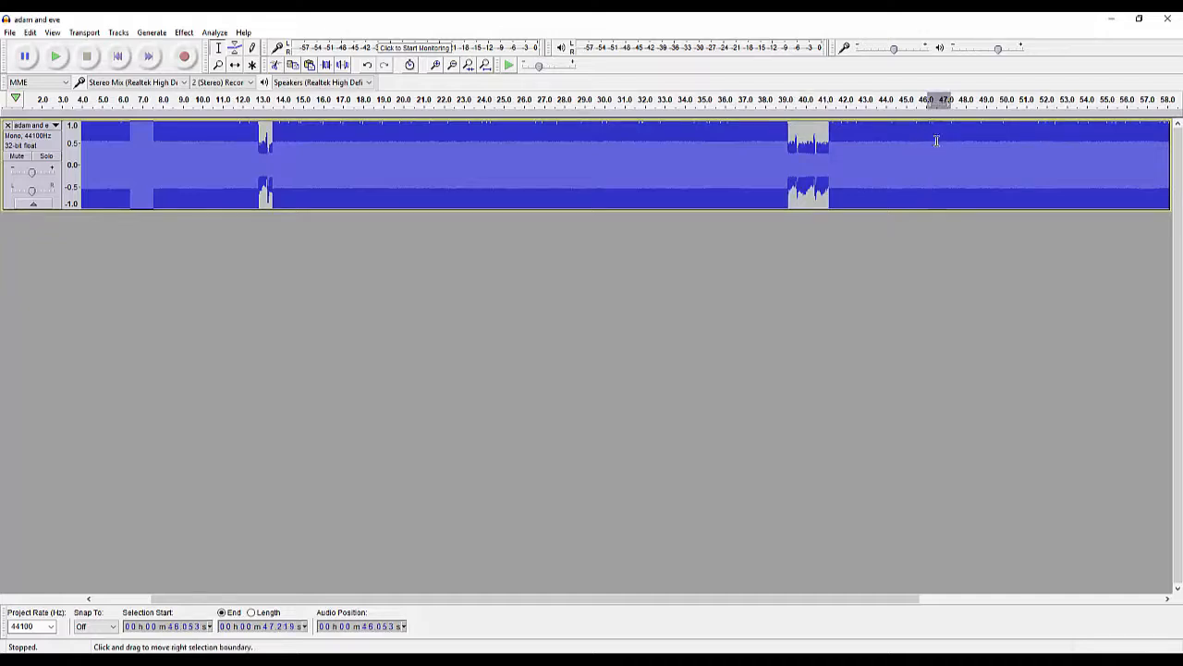
click(185, 33)
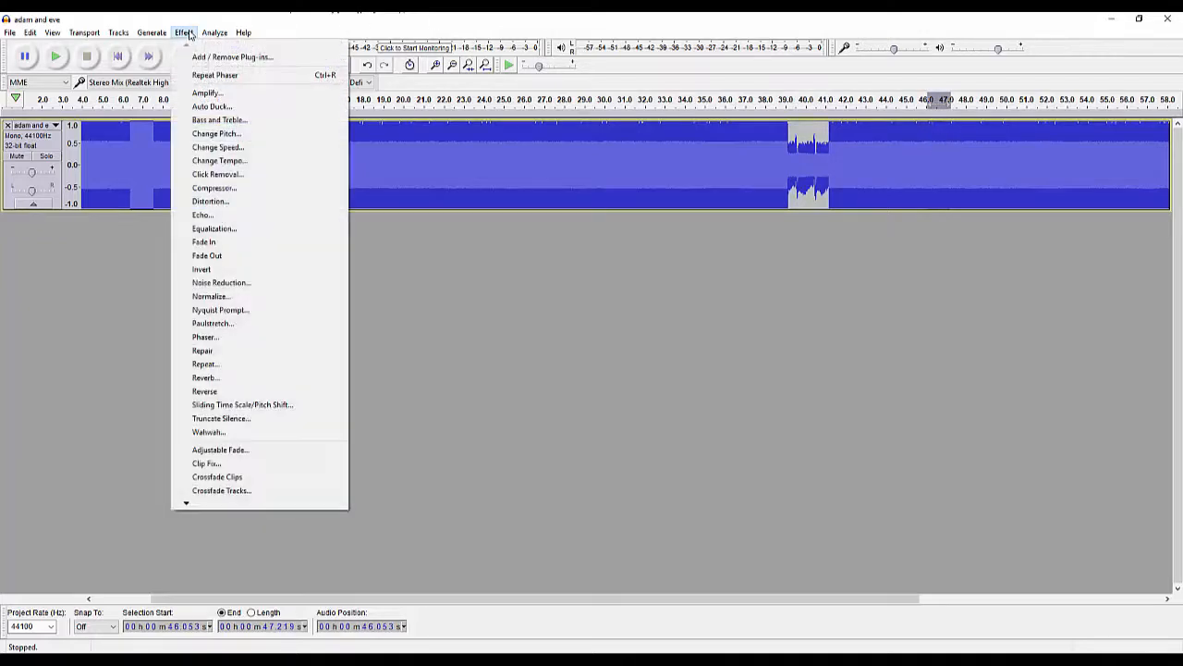
click(200, 137)
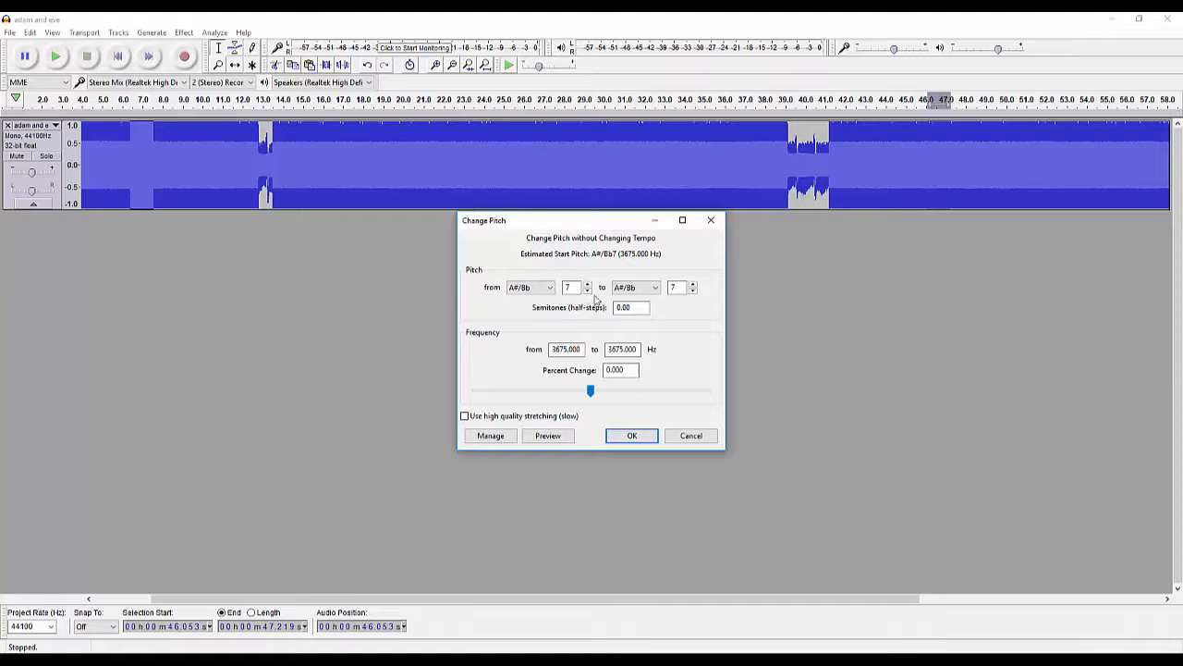
click(656, 287)
click(645, 319)
click(633, 435)
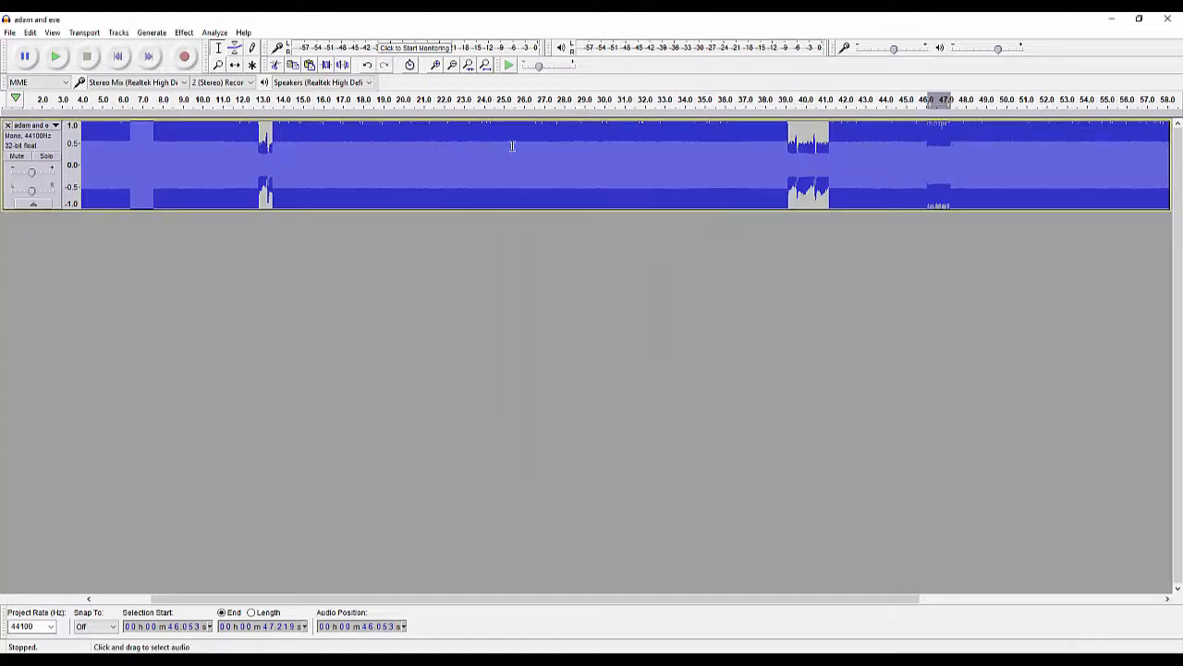
Apply the Wahwah effect with its default settings to the stretch from about 27.6 to 30.0 seconds.
drag(556, 135, 604, 148)
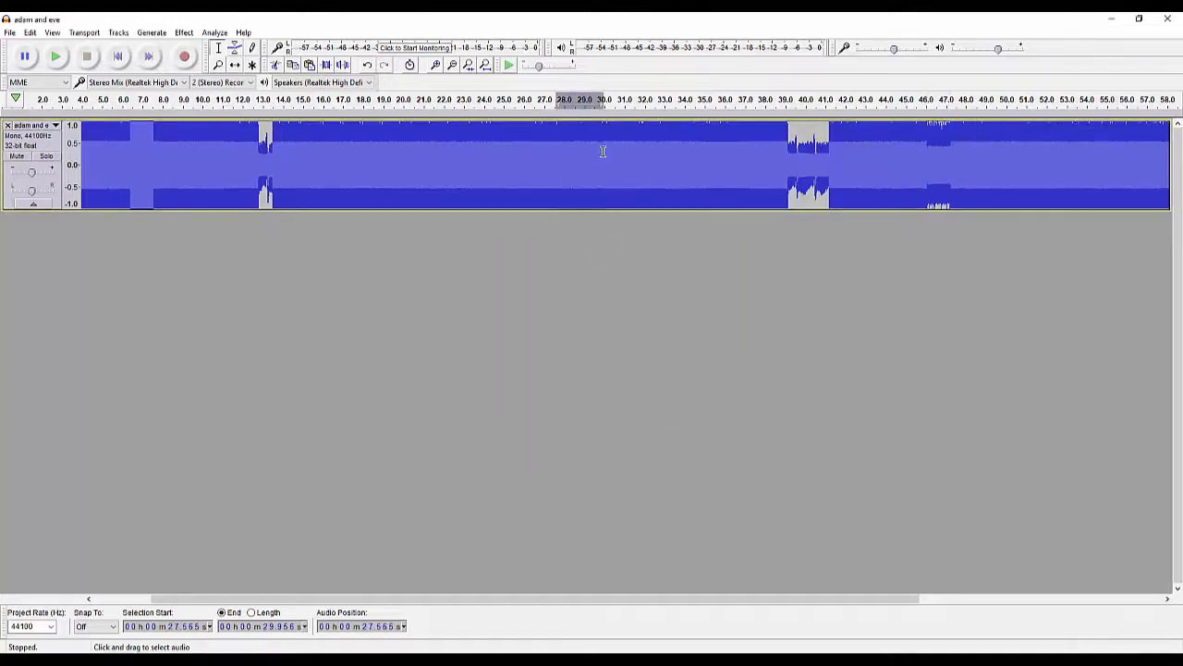
click(179, 34)
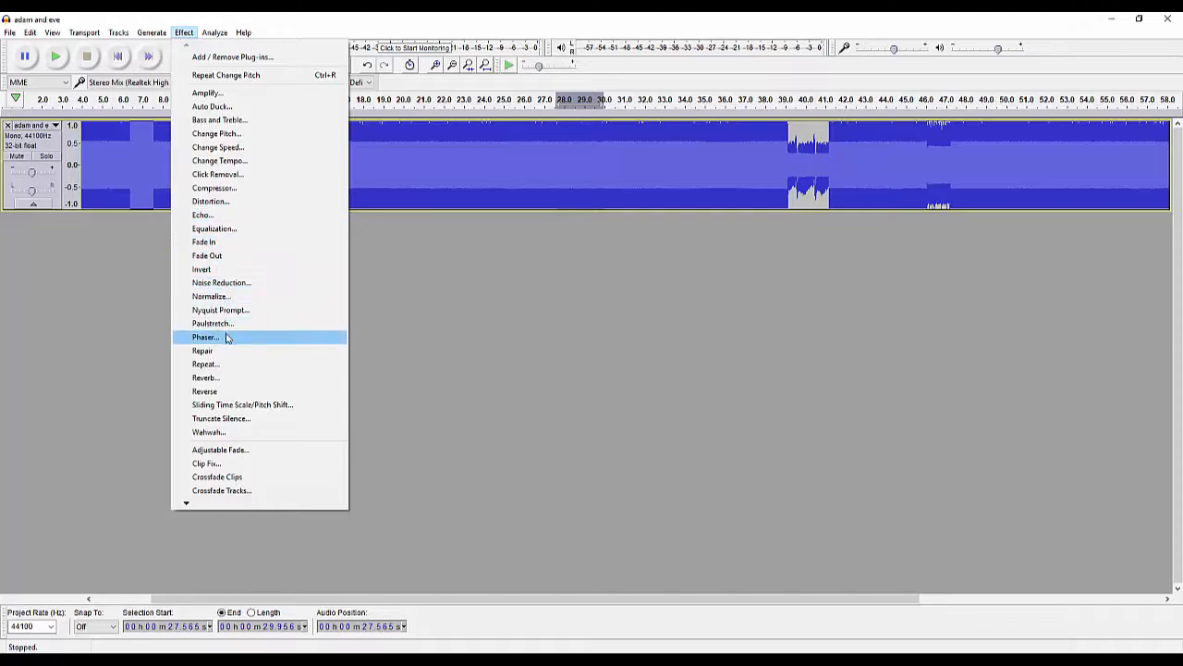
click(241, 432)
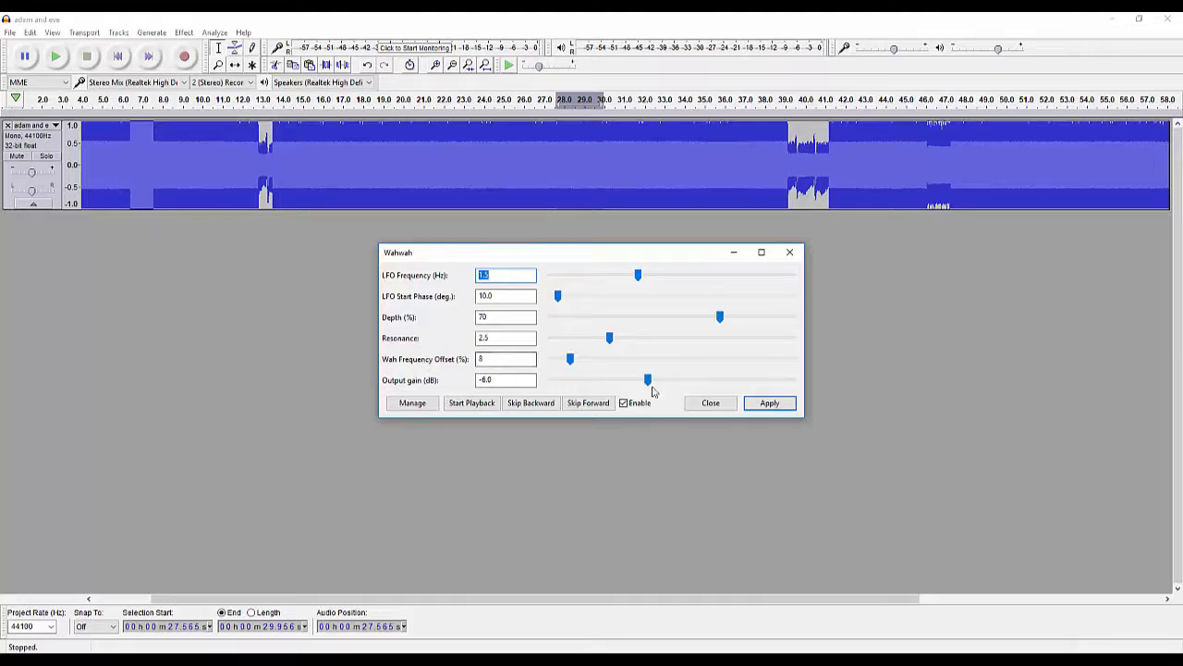
click(773, 406)
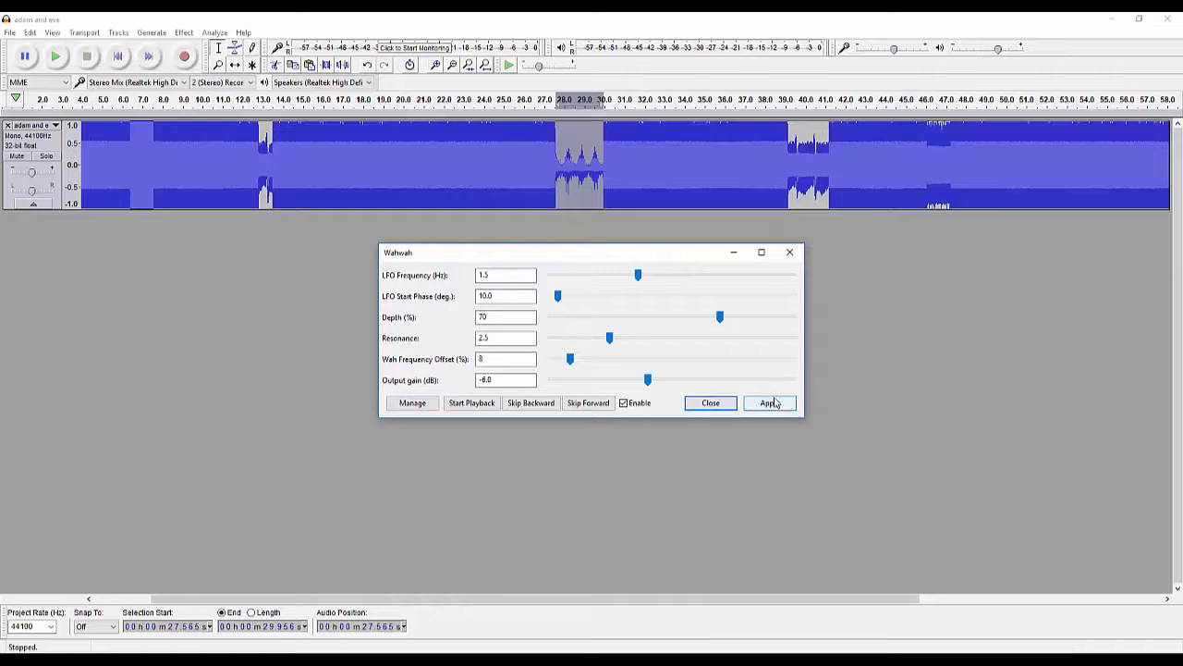
click(729, 401)
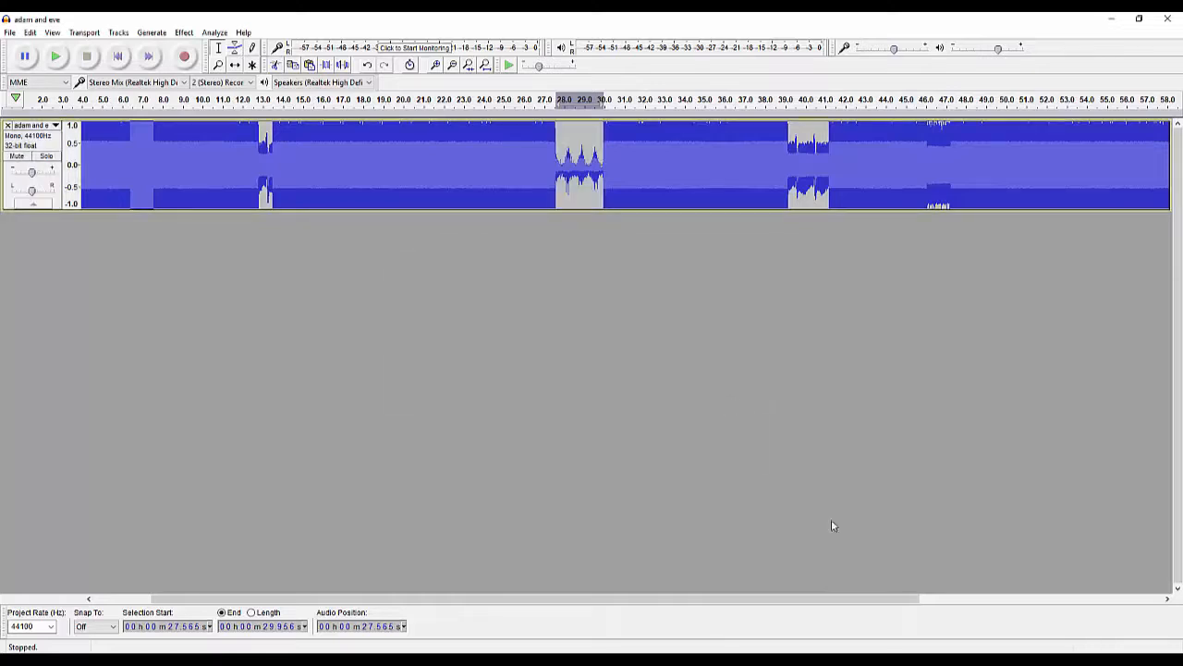
Cut the stretch from about 51.1 to 53.0 seconds and paste it in at about 20.2 seconds.
drag(906, 599, 993, 591)
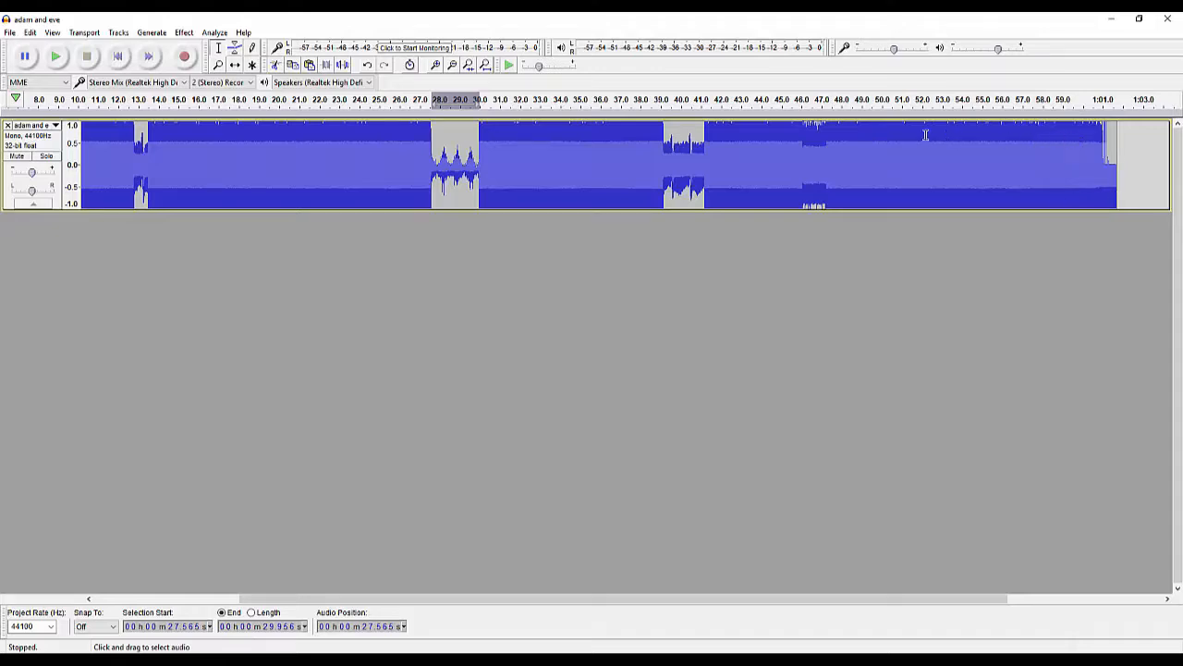
drag(904, 124, 941, 128)
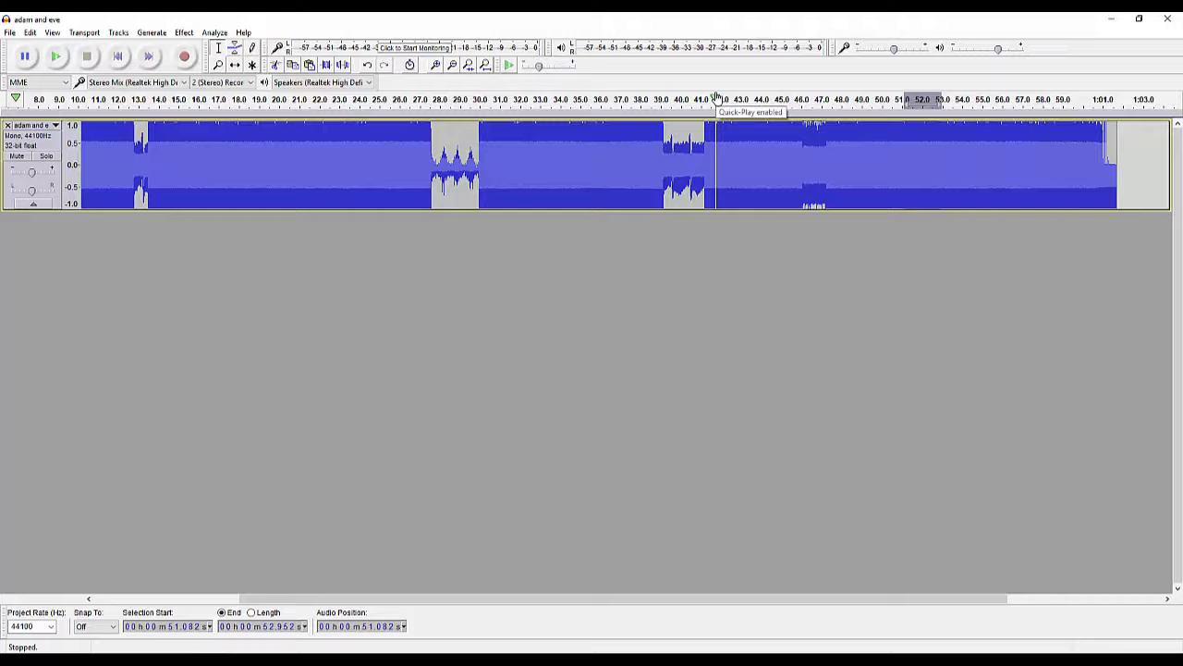
key(Delete)
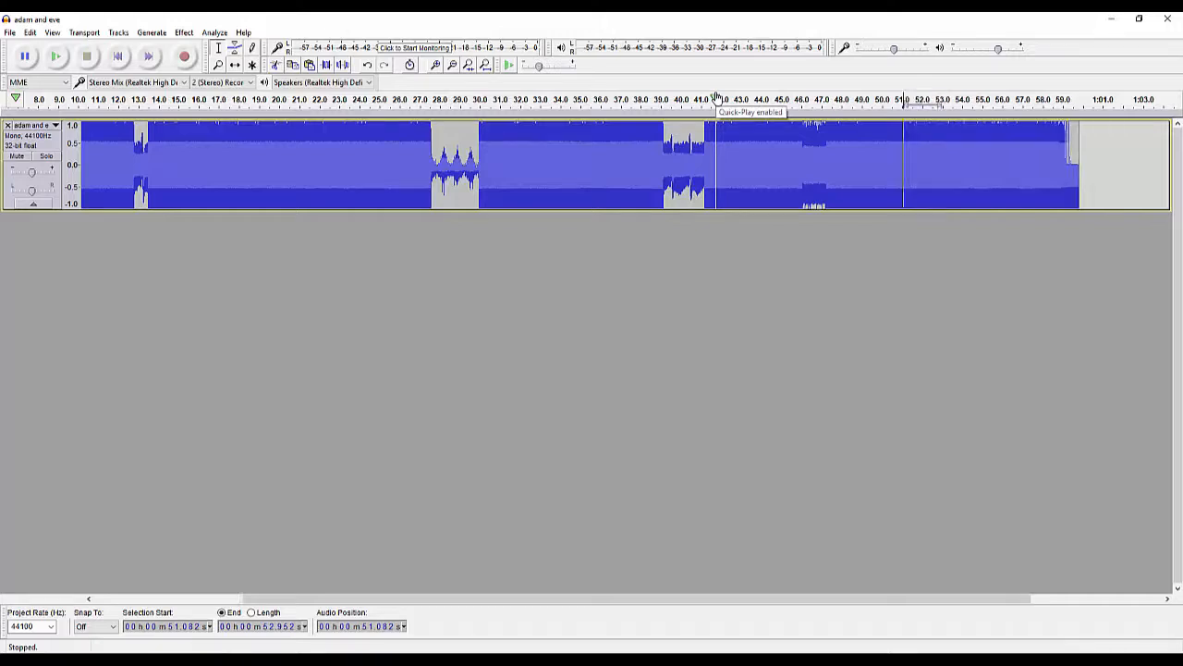
click(284, 128)
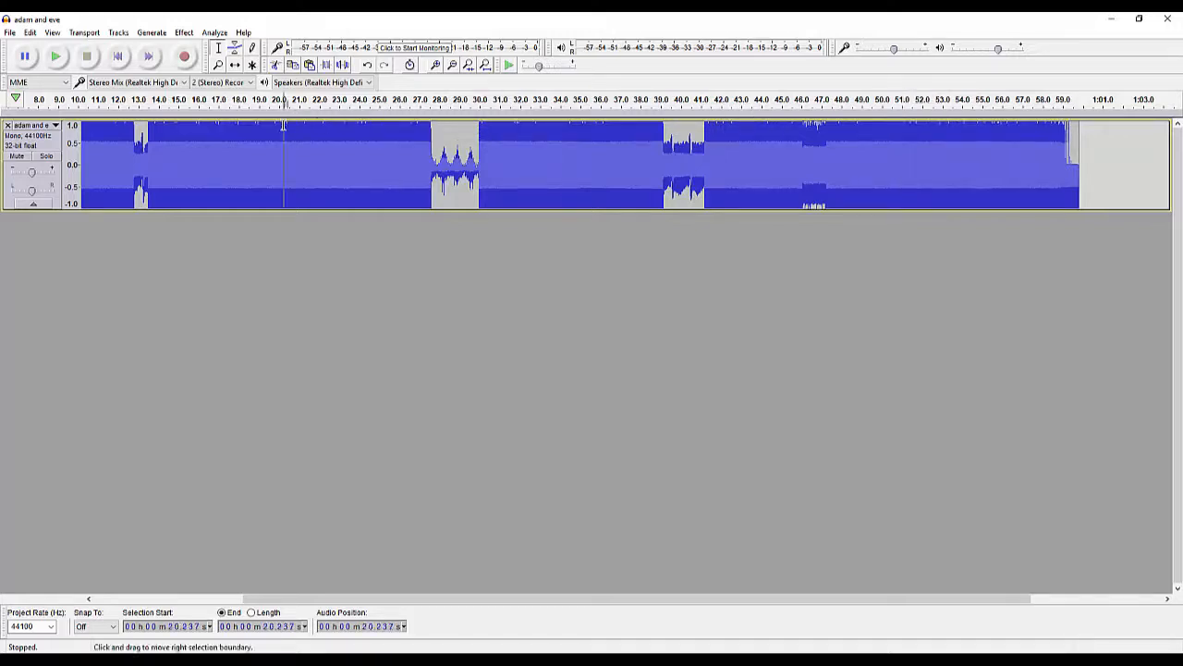
key(ctrl+v)
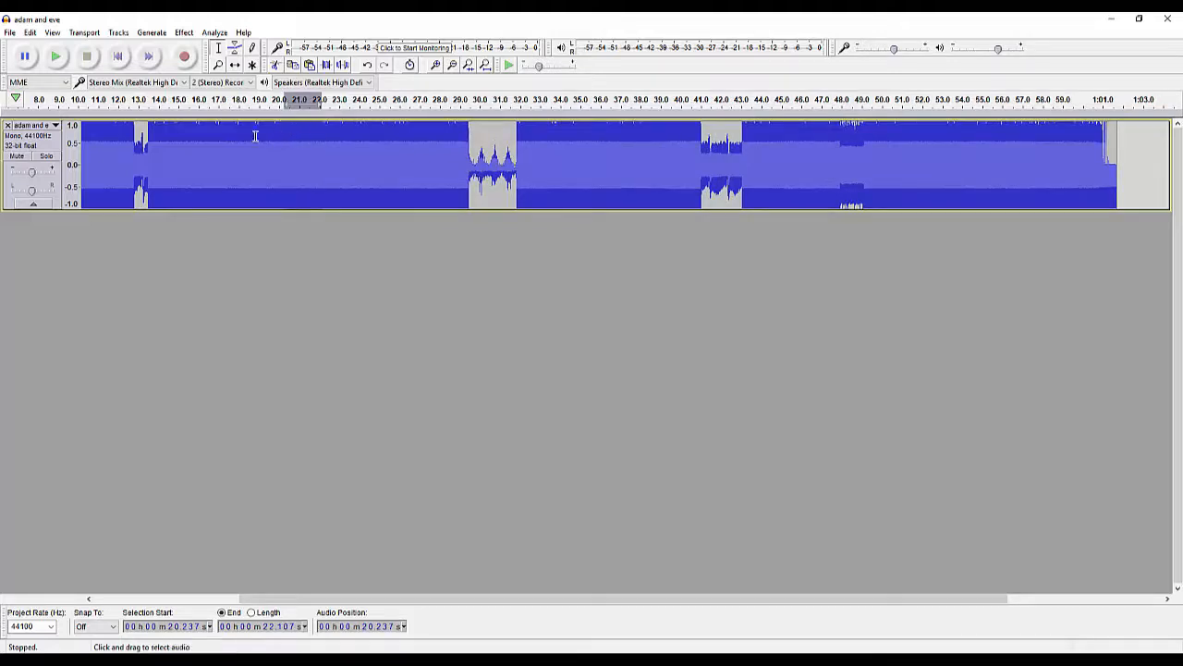
Apply a Fade In to the pasted stretch from about 20.2 to 22.1 seconds.
click(183, 34)
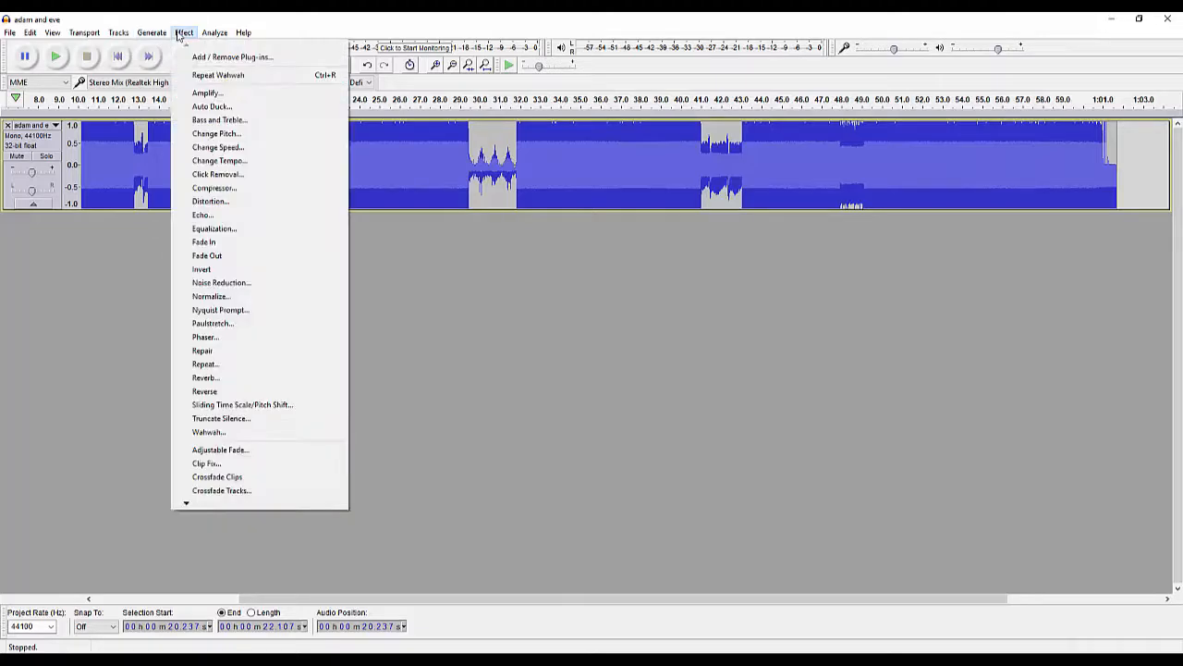
click(204, 243)
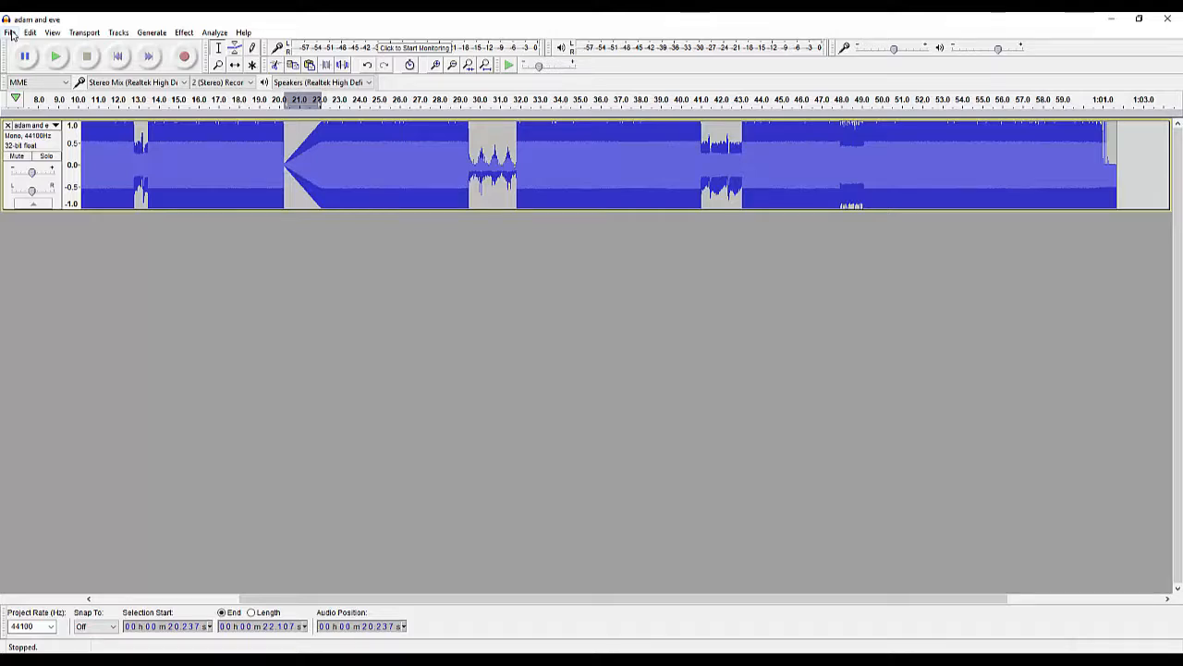
click(185, 33)
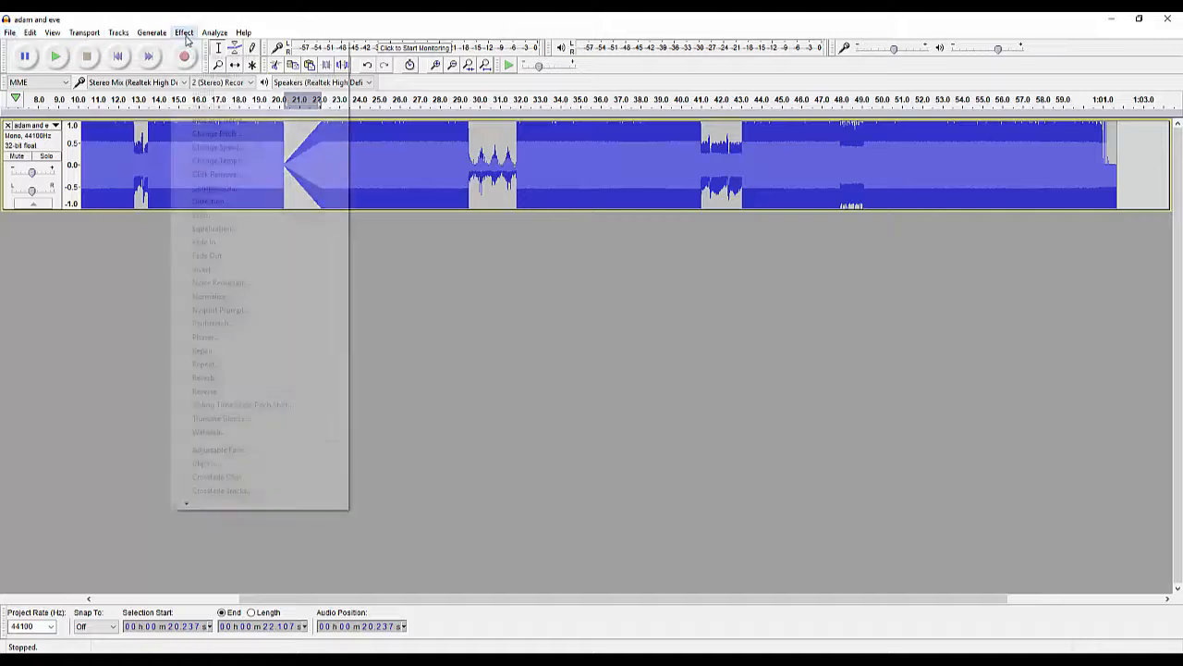
click(184, 33)
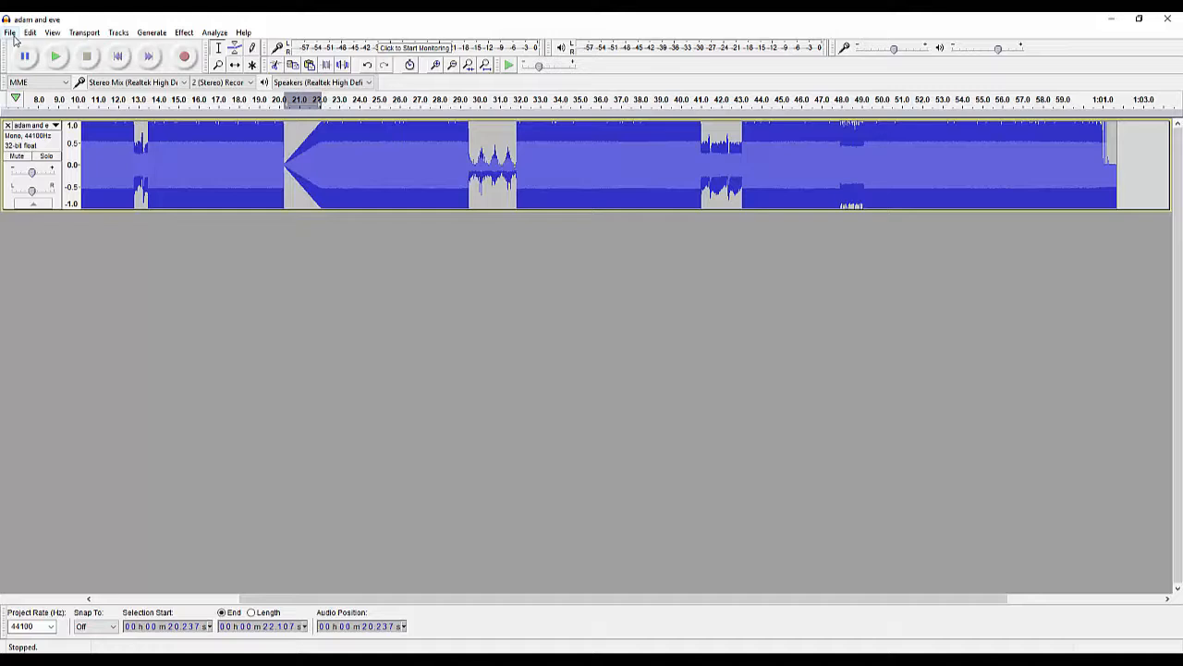
Start an audio export and choose the "for class demo" folder as its destination.
click(13, 35)
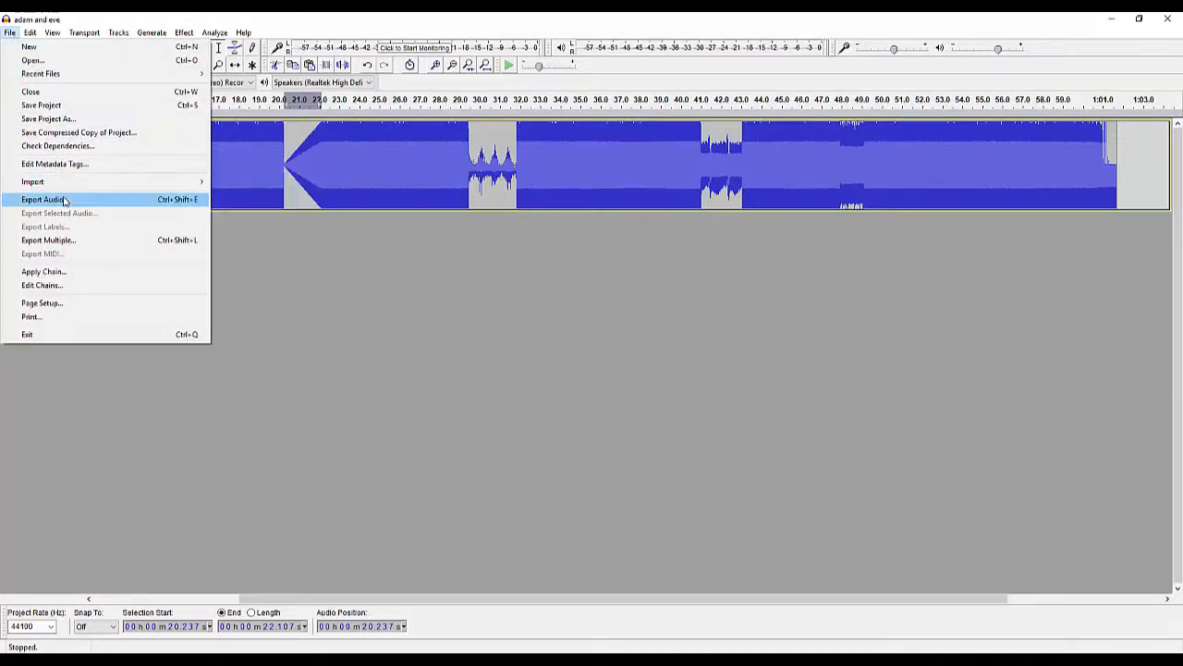
click(63, 199)
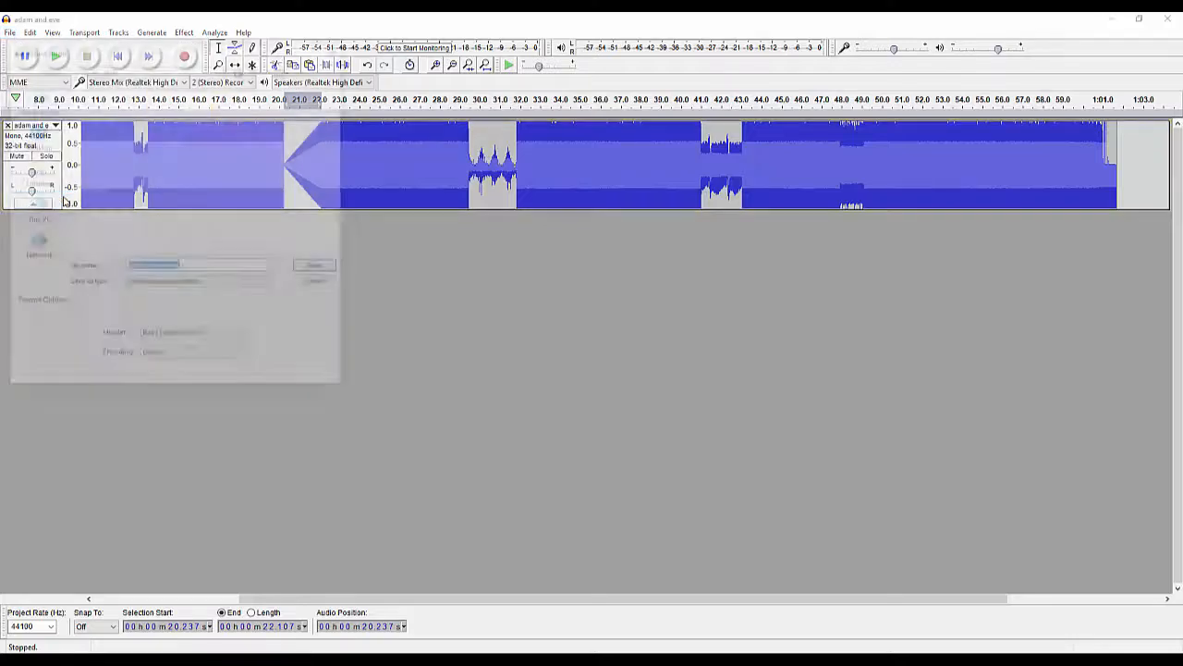
double_click(118, 159)
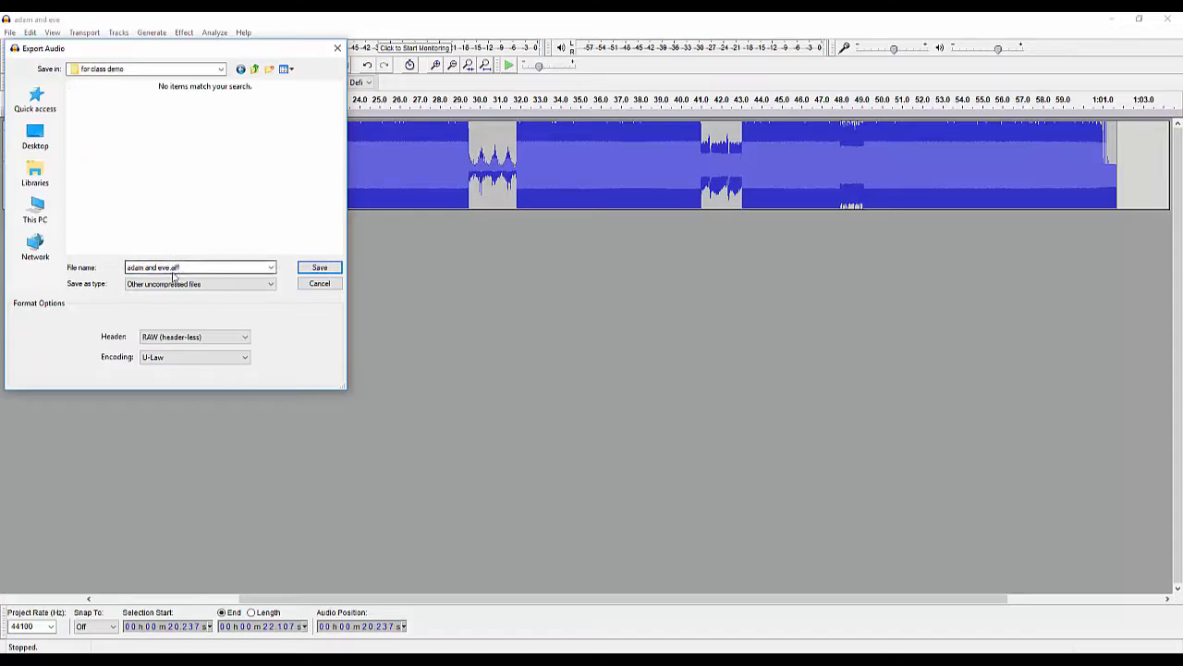
Name the export file "adam and eve glitch 1.bmp", replacing the audio extension.
click(170, 267)
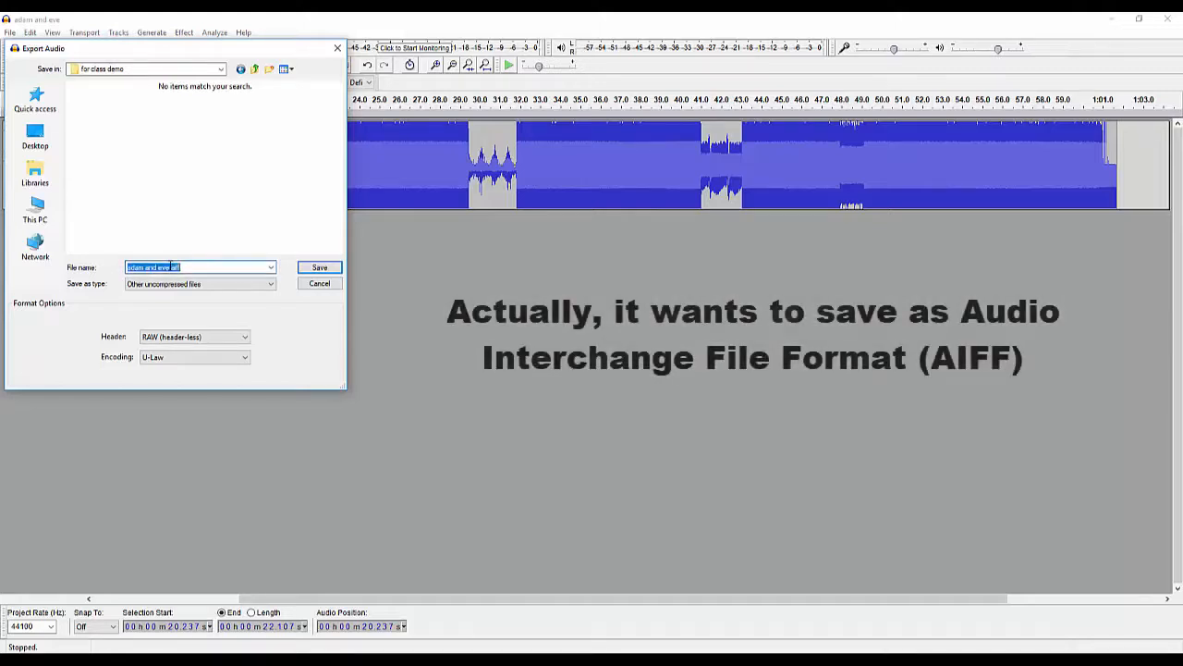
click(170, 267)
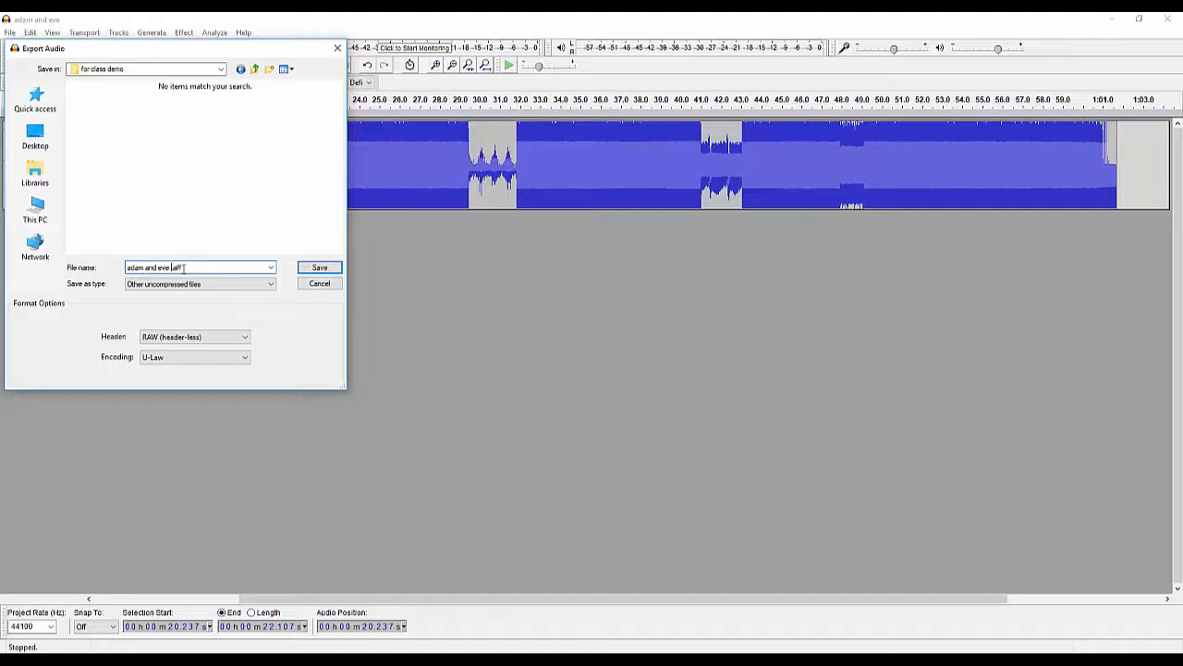
text(glitch 1)
key(Delete)
key(Delete)
text(.bmp)
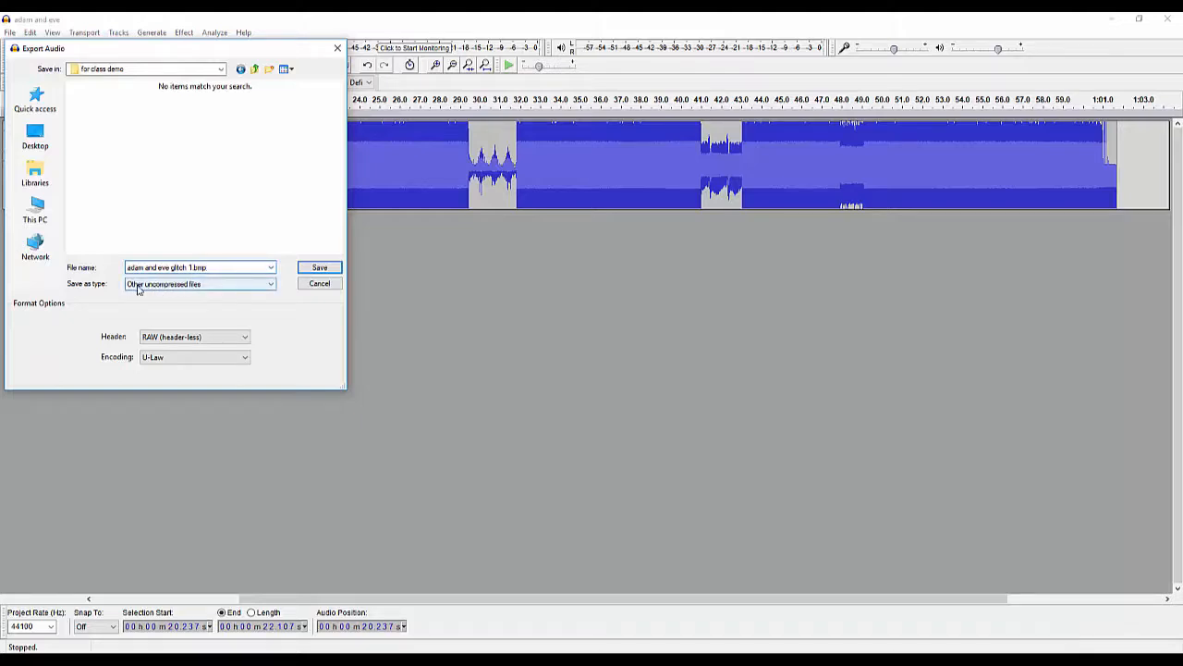
Keep the export type as other uncompressed files, save the export, and accept the nonstandard .bmp extension.
click(152, 287)
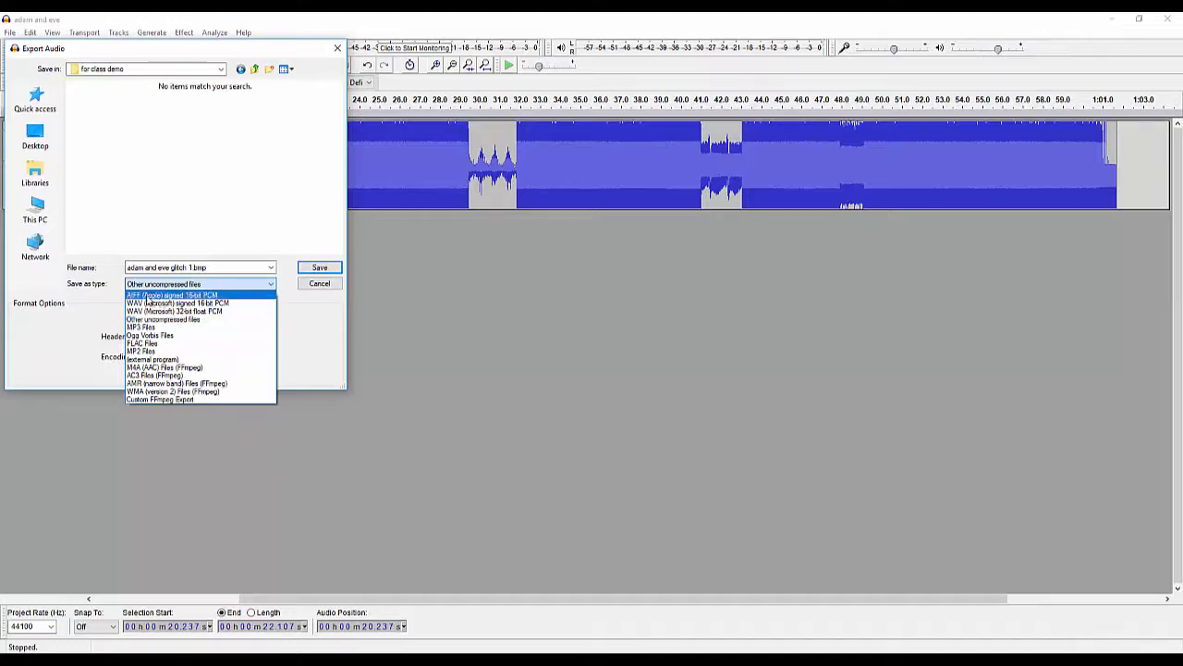
click(182, 322)
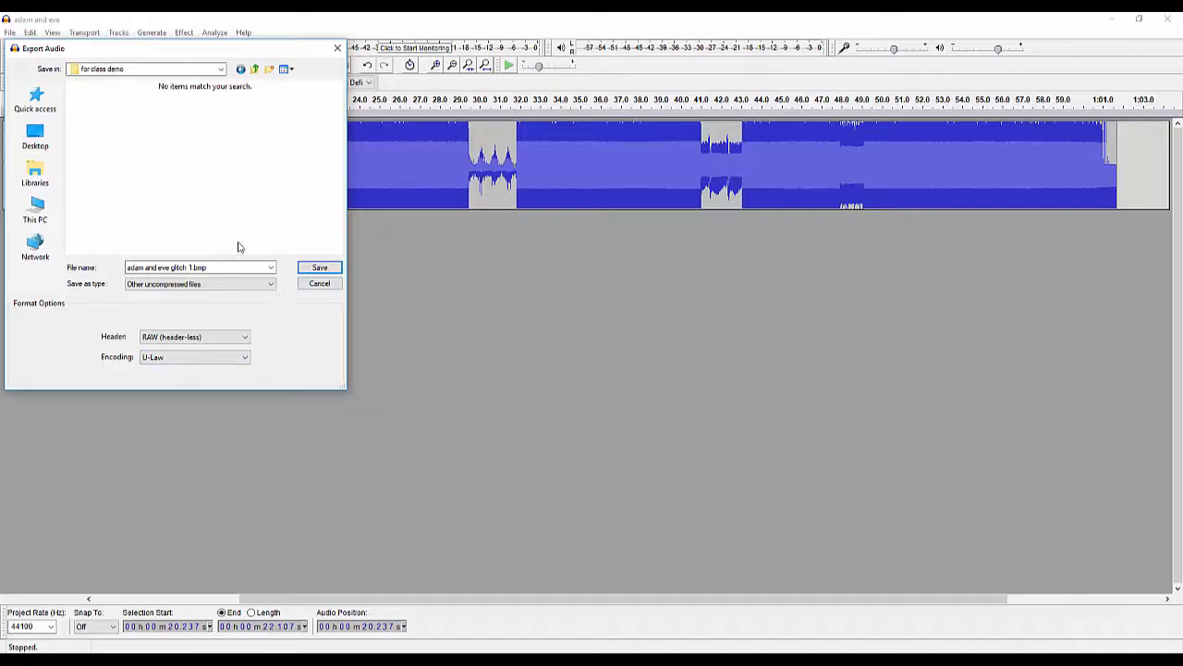
click(317, 268)
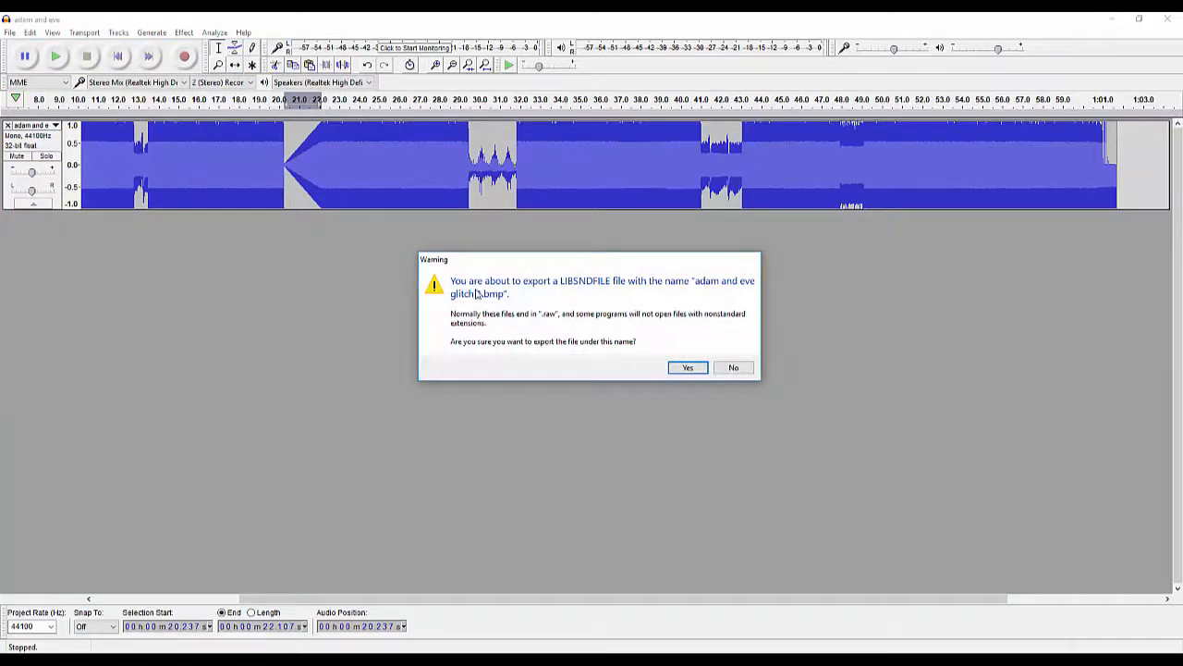
click(688, 368)
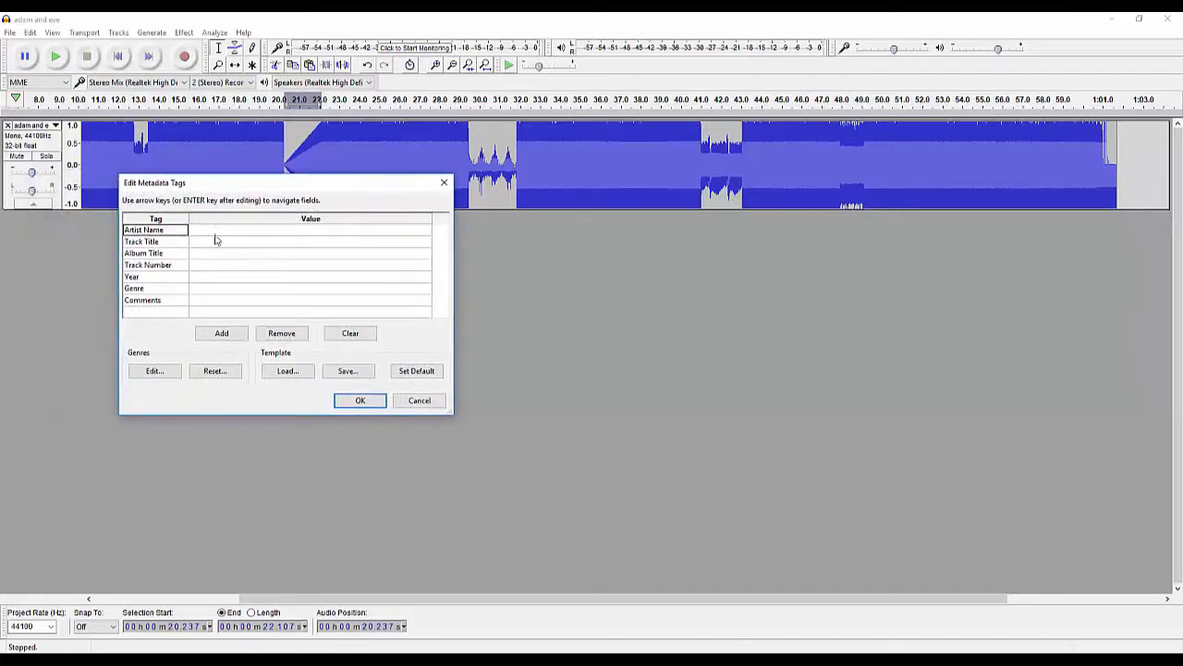
Enter the artist's name and the track title "Adam and Eve glitch 1 demo" in the metadata tags and finish the export.
click(206, 233)
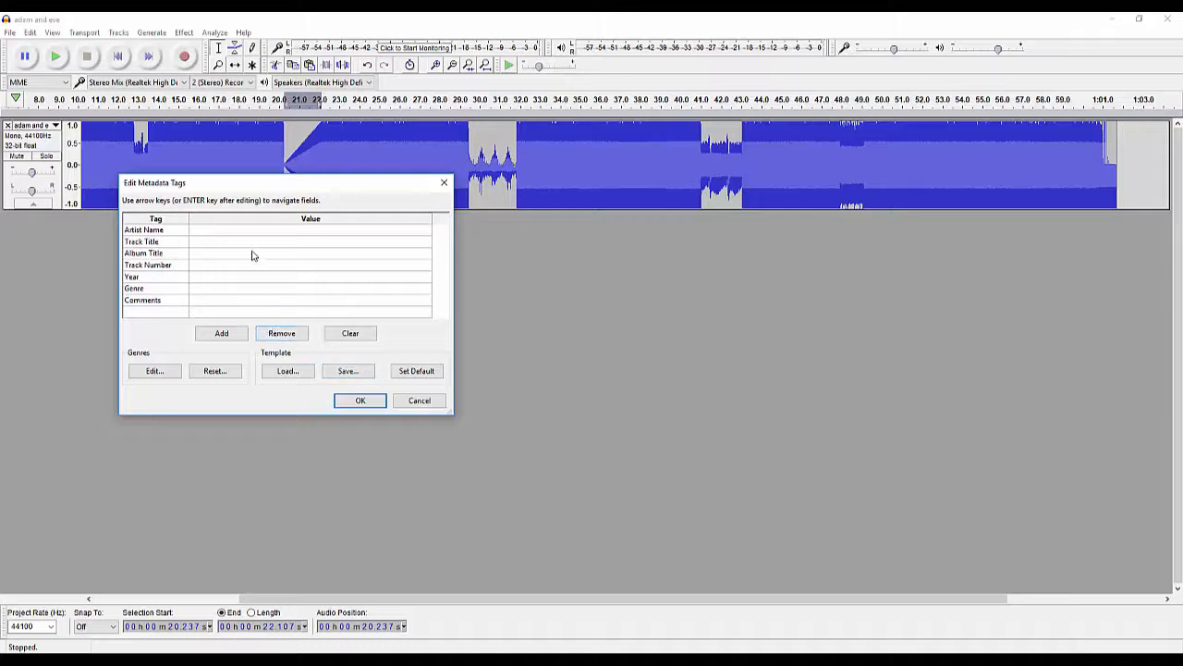
text(Kevin Jenkins)
click(195, 243)
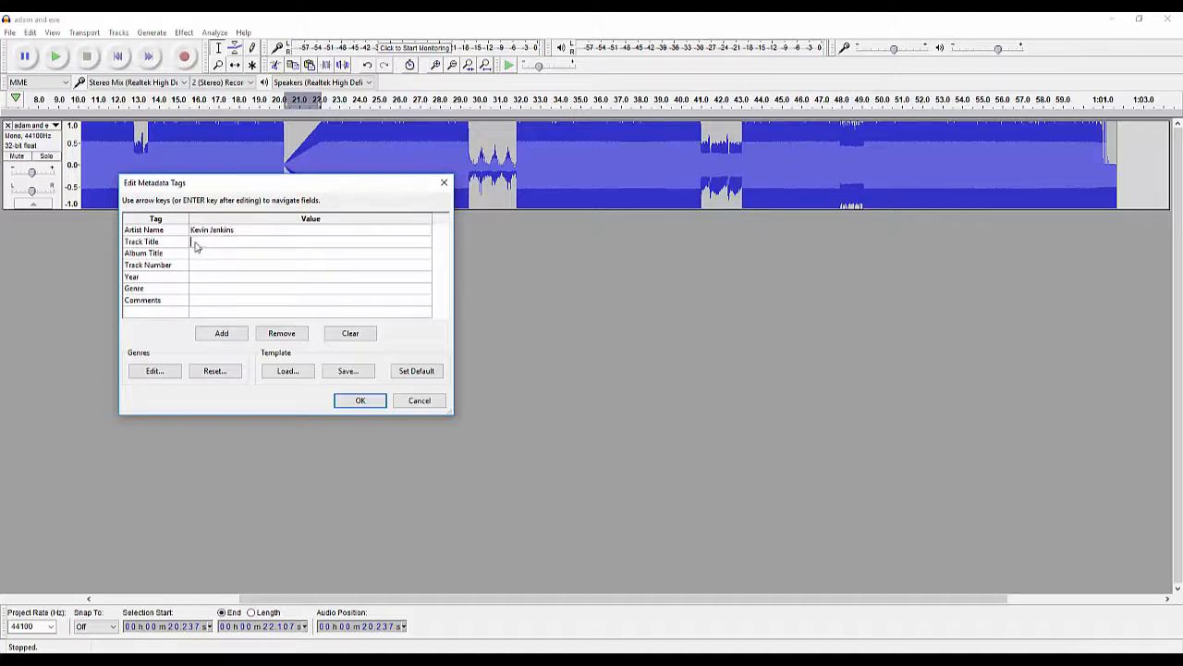
text(Adam and Eve glitch 1 demo)
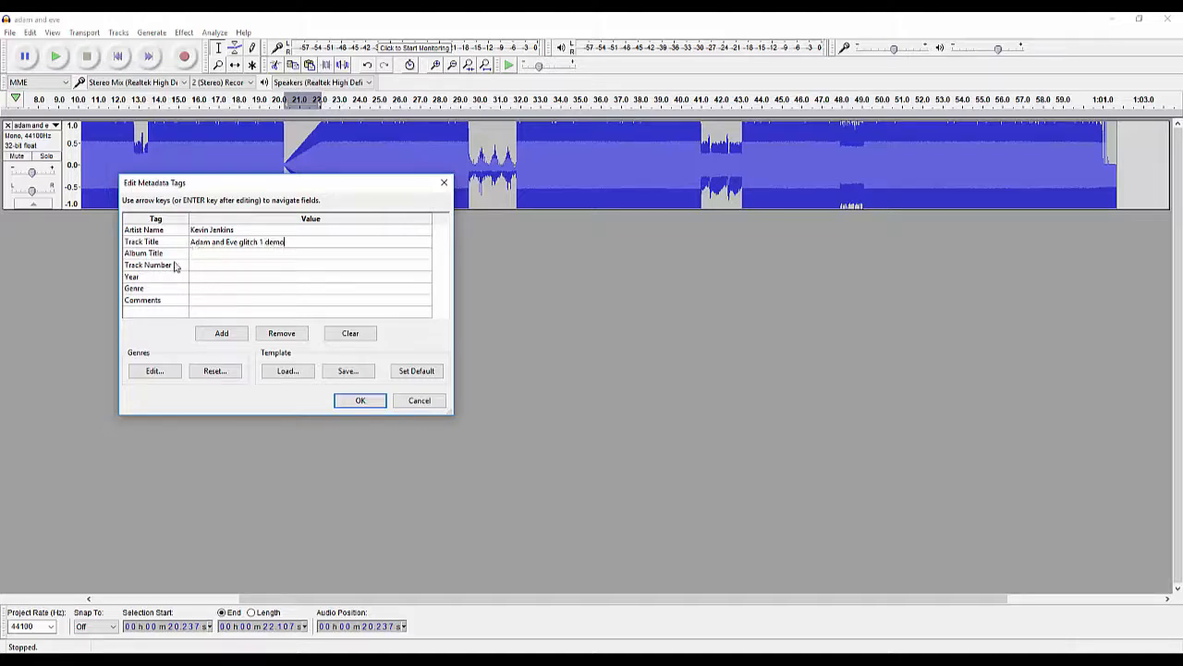
click(358, 403)
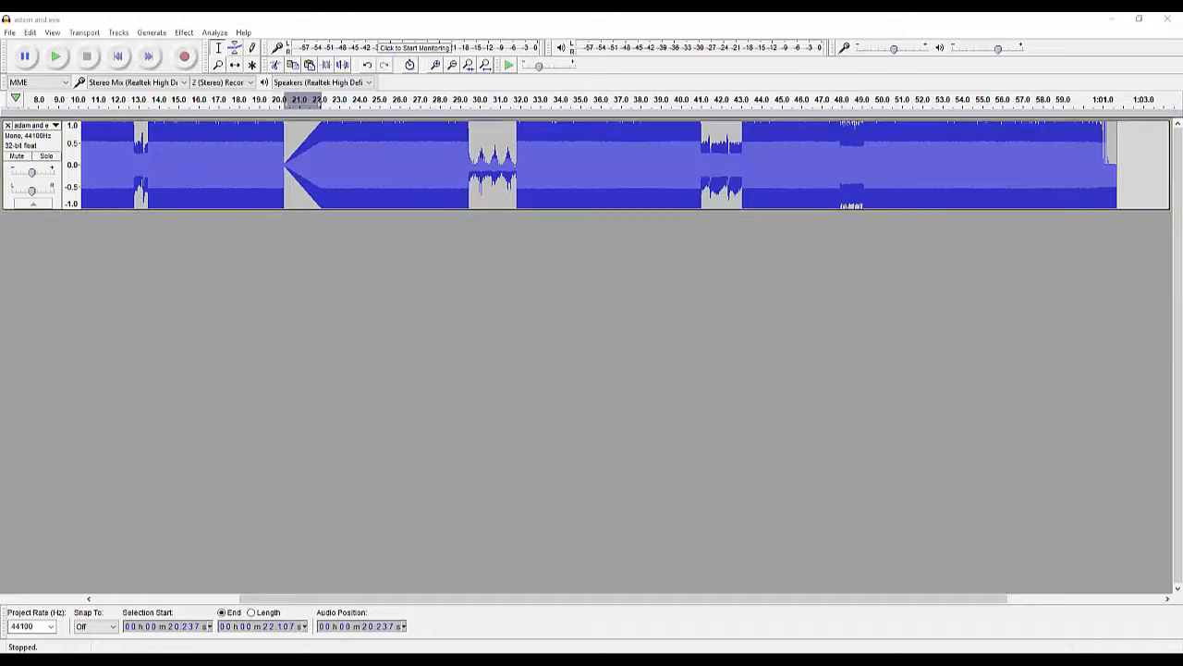
Switch to the "for class demo" folder in File Explorer, open "adam and eve glitch 1.bmp" in Photos, and view it full screen.
drag(0, 98, 392, 43)
click(359, 175)
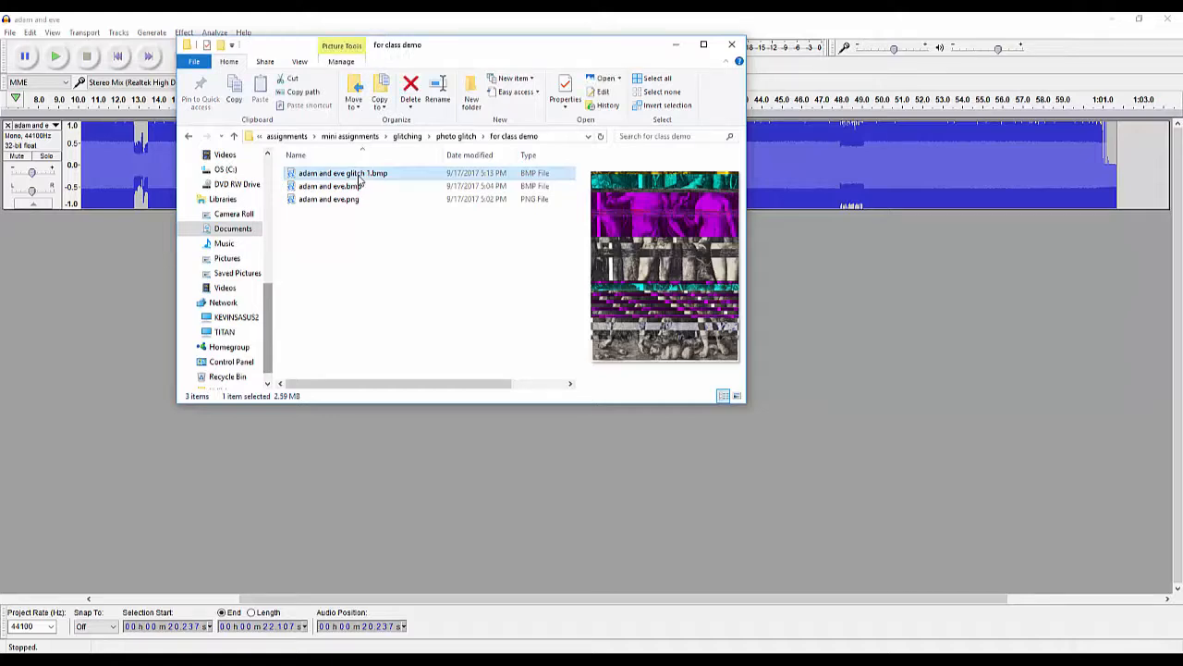
double_click(359, 178)
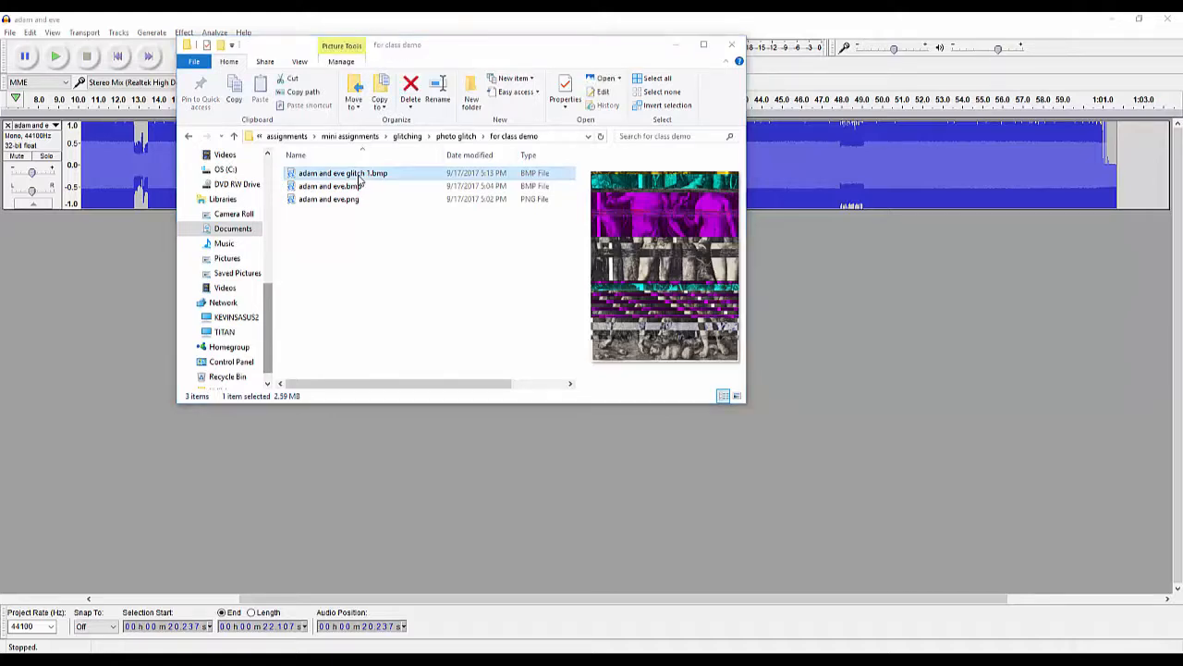
drag(0, 35, 333, 69)
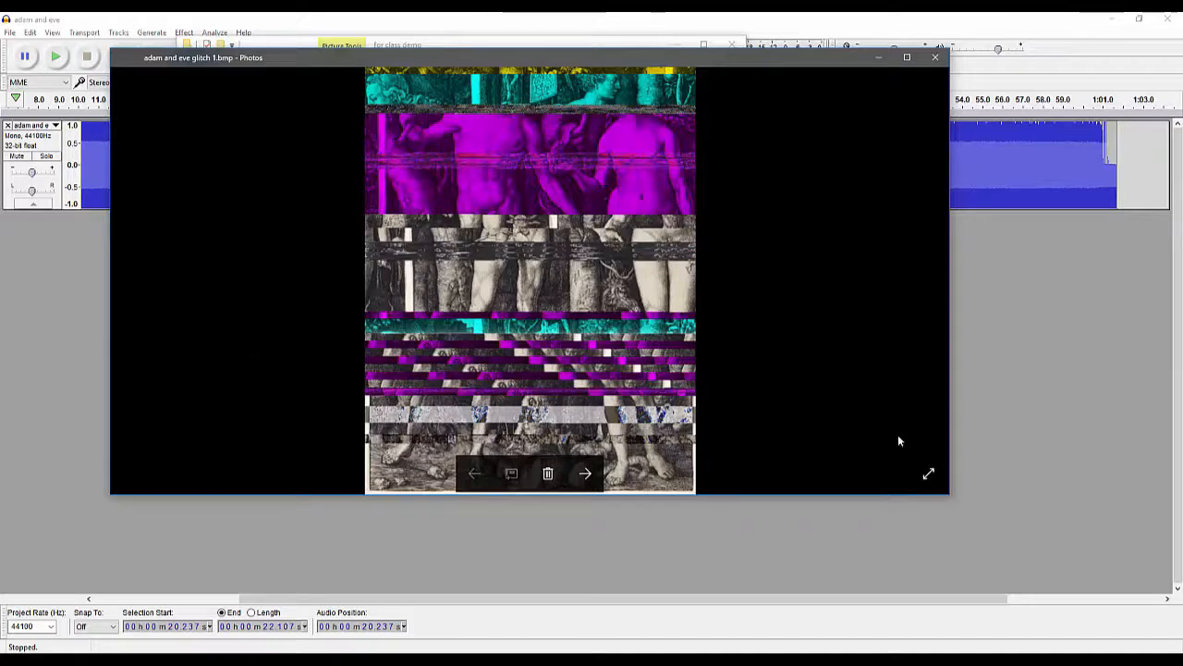
click(930, 475)
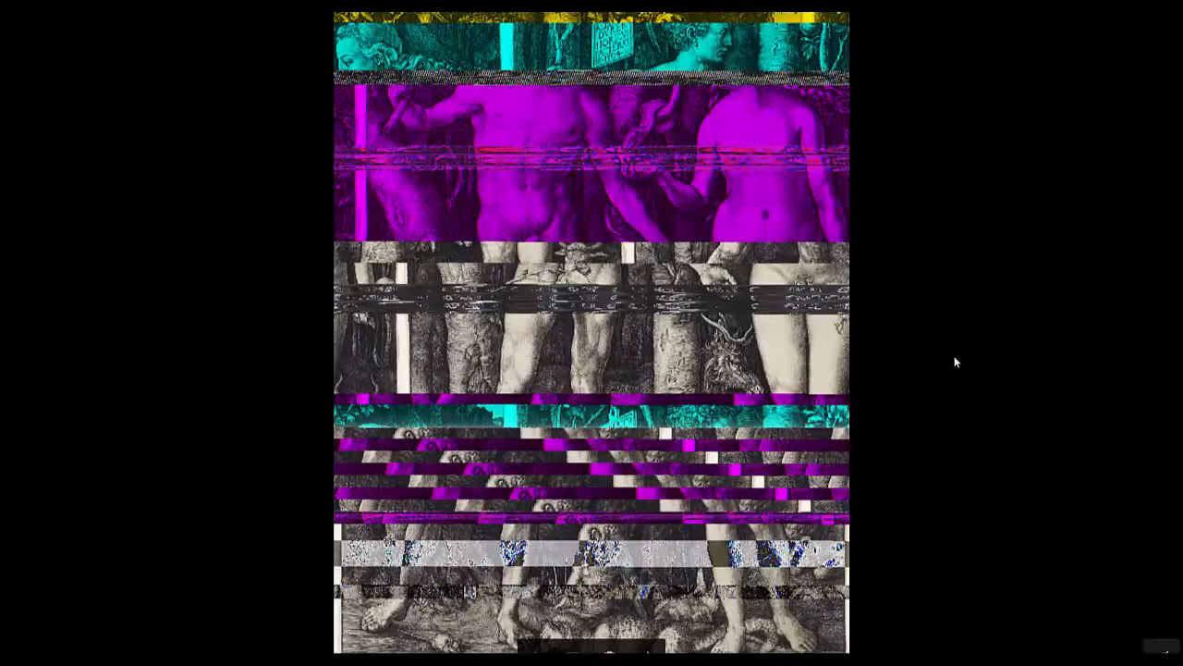